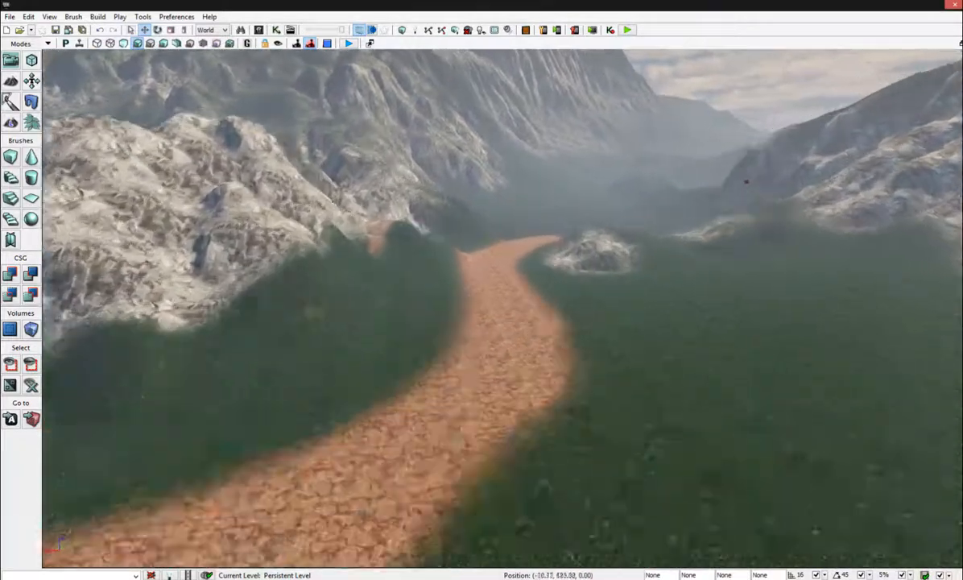
pyautogui.moveTo(475, 483); pyautogui.dragTo(452, 509)
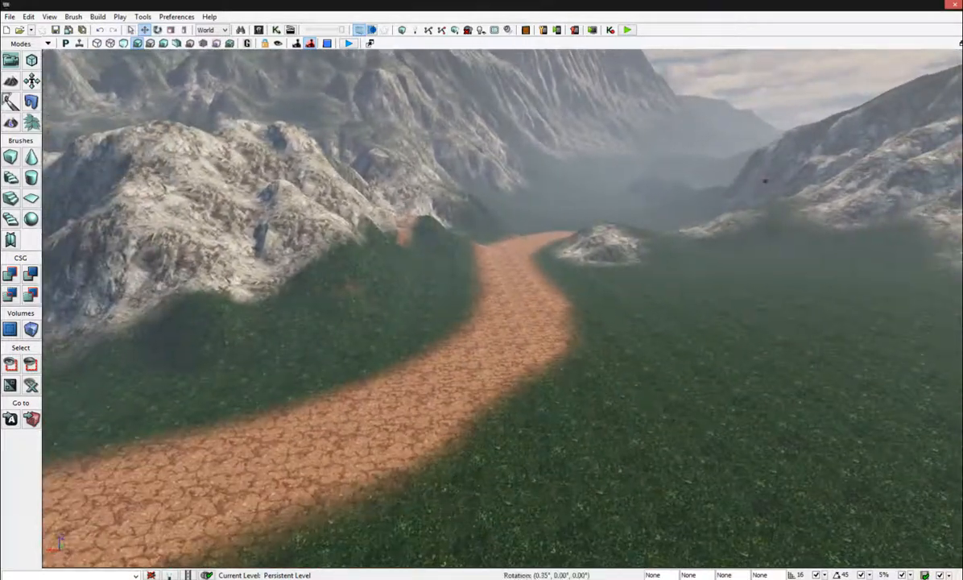
pyautogui.moveTo(453, 508); pyautogui.dragTo(543, 143, button='right')
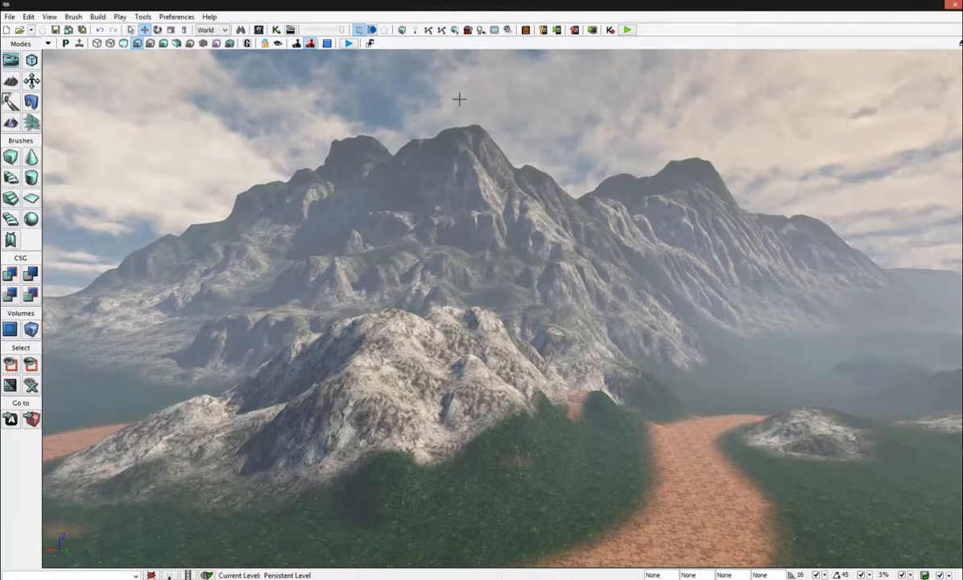
pyautogui.moveTo(475, 204); pyautogui.dragTo(486, 259, button='right')
pyautogui.moveTo(486, 260); pyautogui.dragTo(644, 338)
pyautogui.moveTo(644, 338); pyautogui.dragTo(608, 260, button='right')
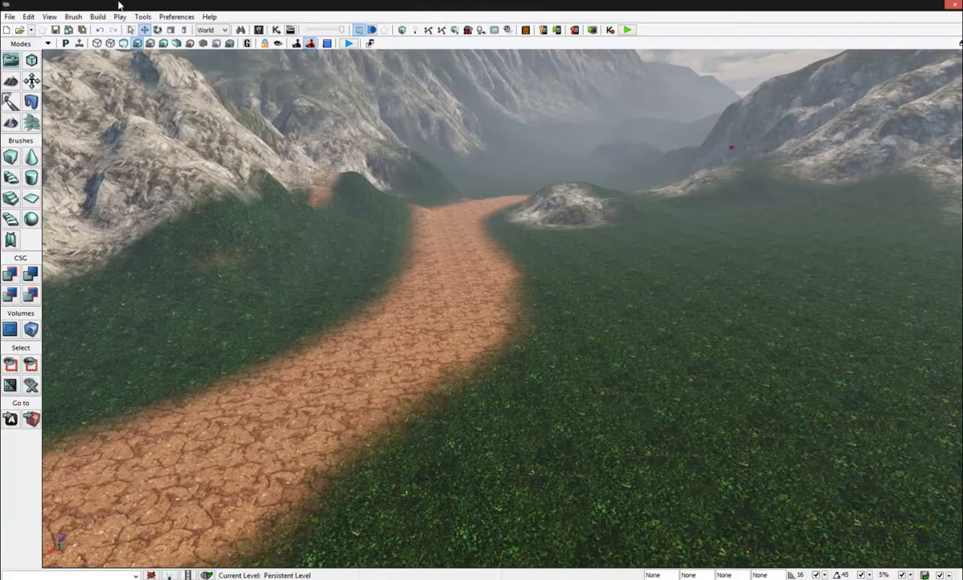
# - Open the Content Browser and show all assets instead of only the Terrain_PAK package
pyautogui.click(49, 16)
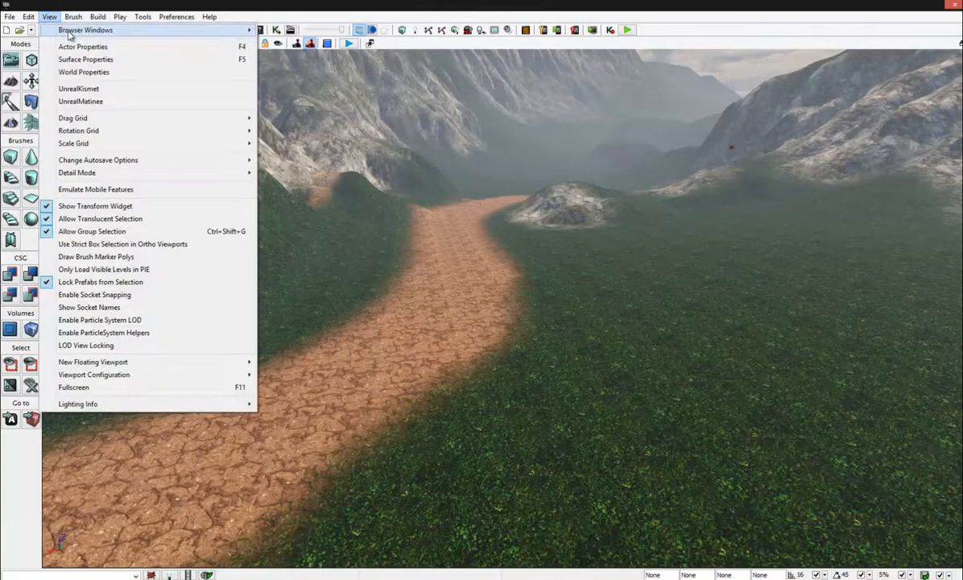
pyautogui.moveTo(88, 29)
pyautogui.click(290, 30)
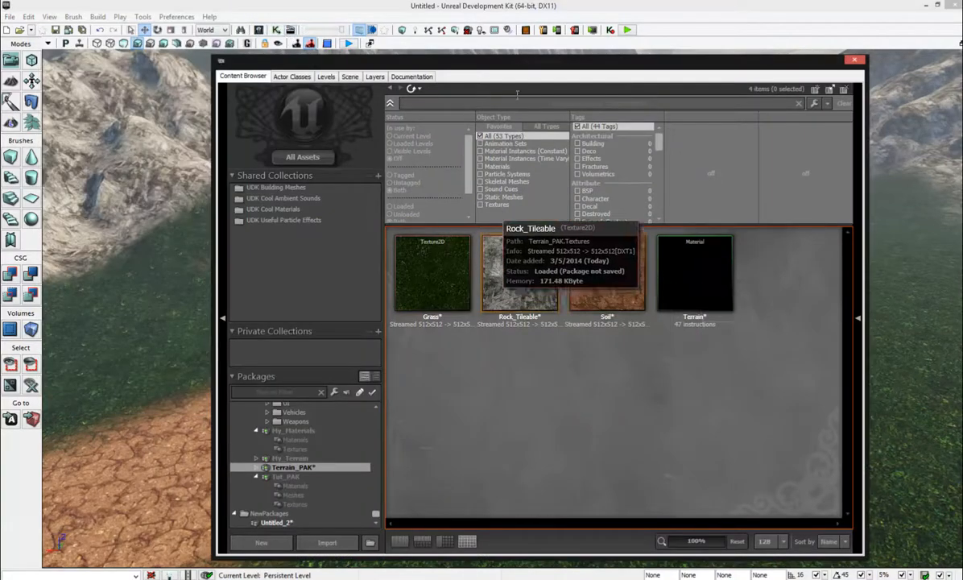
pyautogui.click(310, 157)
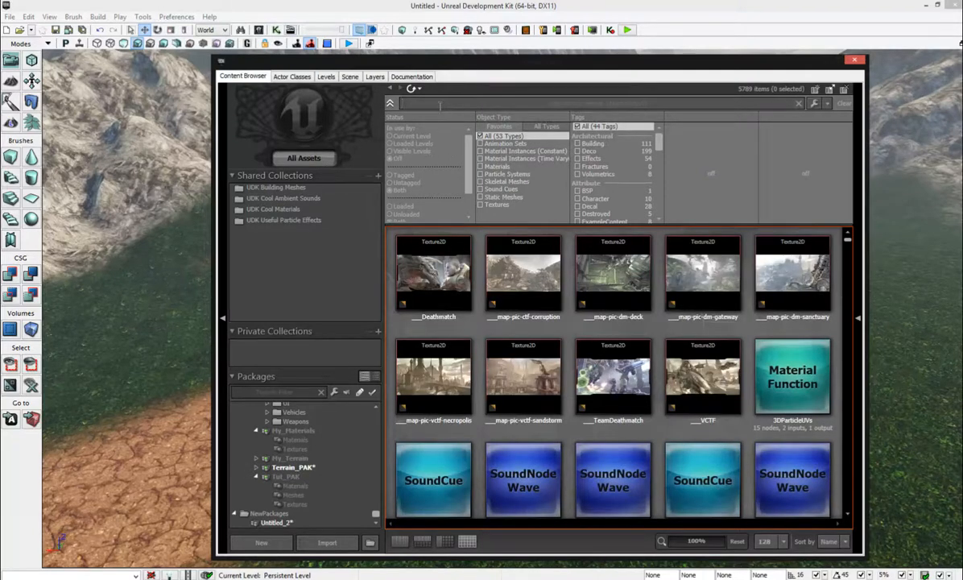
# - Search the assets for "tree", restrict the results to static meshes and select SM_GEN_Foliage01_LargeTree01_Opt
pyautogui.click(439, 105)
pyautogui.write('tree')
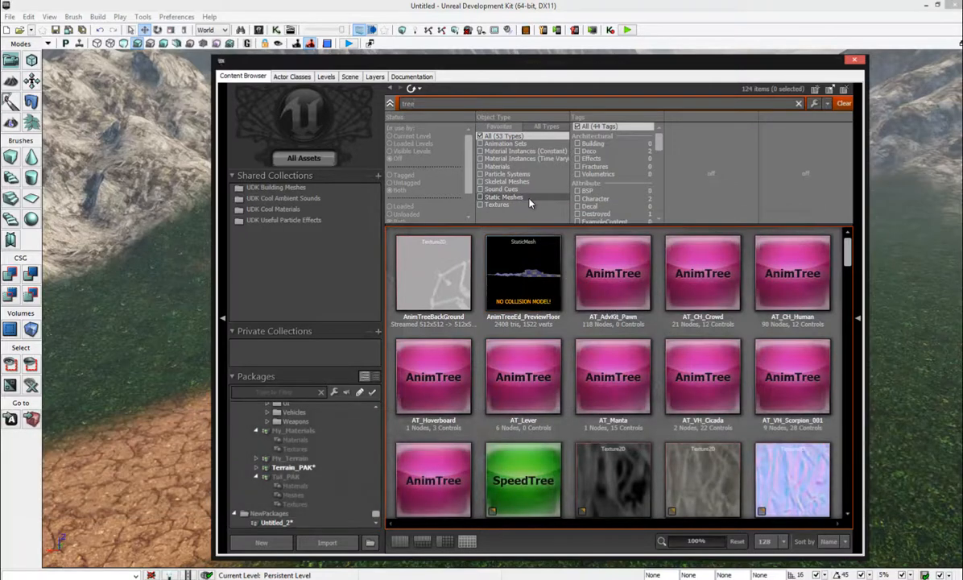
pyautogui.click(523, 197)
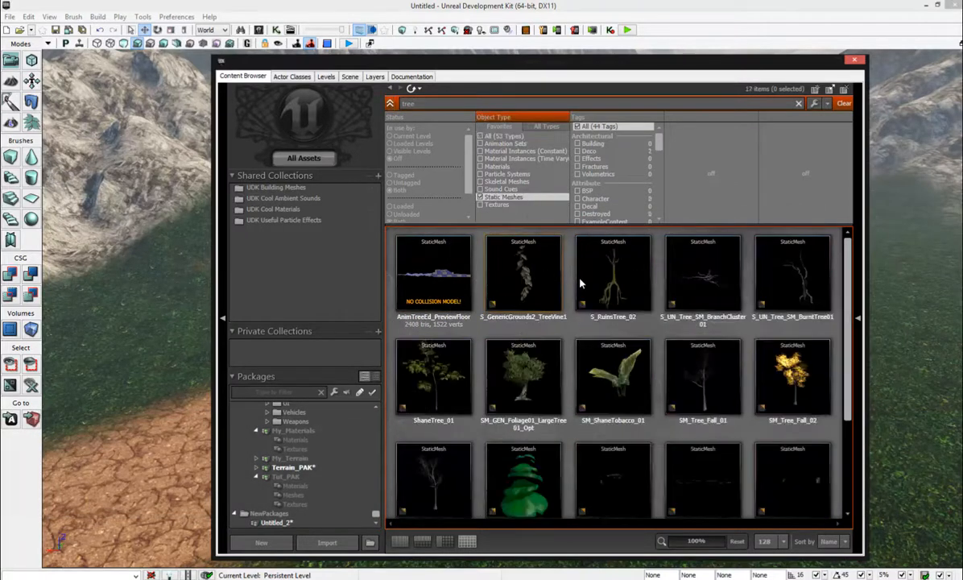
pyautogui.scroll(-5, 528, 390)
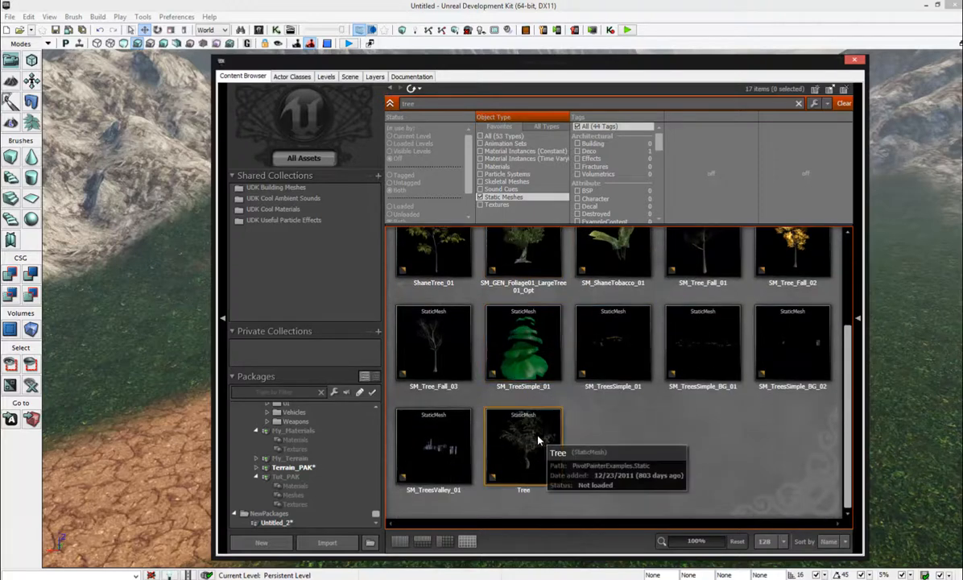
pyautogui.scroll(3, 554, 341)
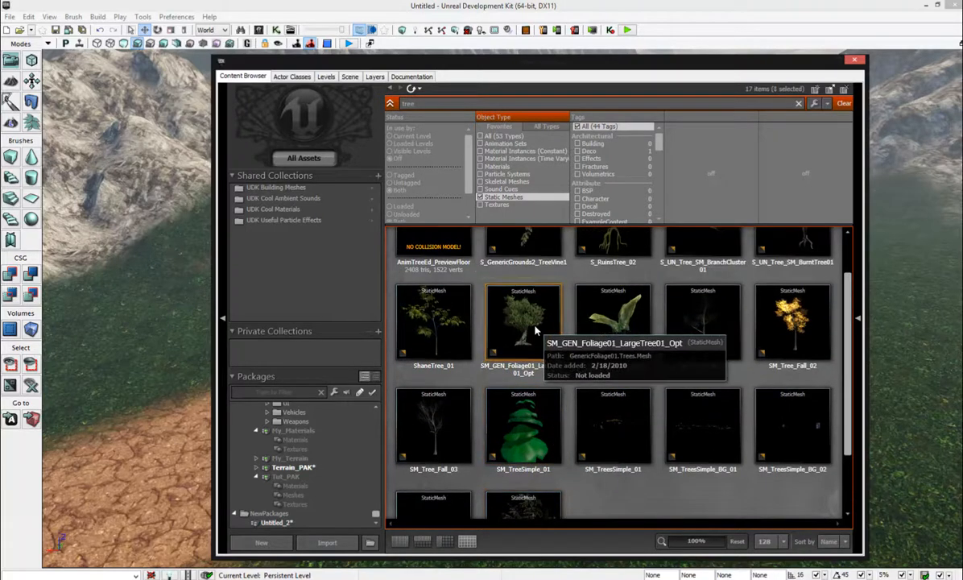
# - Move the Content Browser aside to uncover the landscape, and open Foliage mode with its window beside it
pyautogui.moveTo(534, 65); pyautogui.dragTo(837, 77)
pyautogui.click(31, 122)
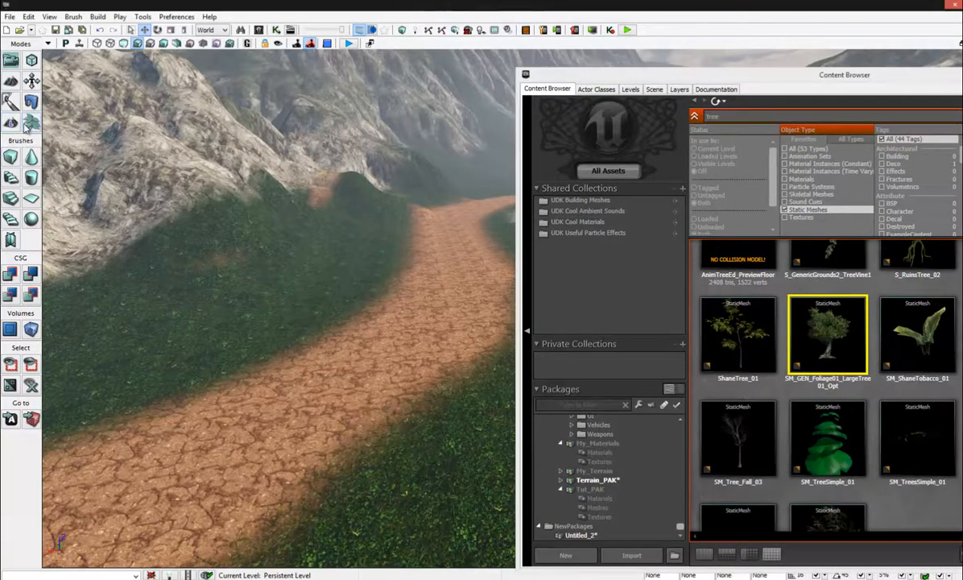
pyautogui.moveTo(497, 189); pyautogui.dragTo(251, 112)
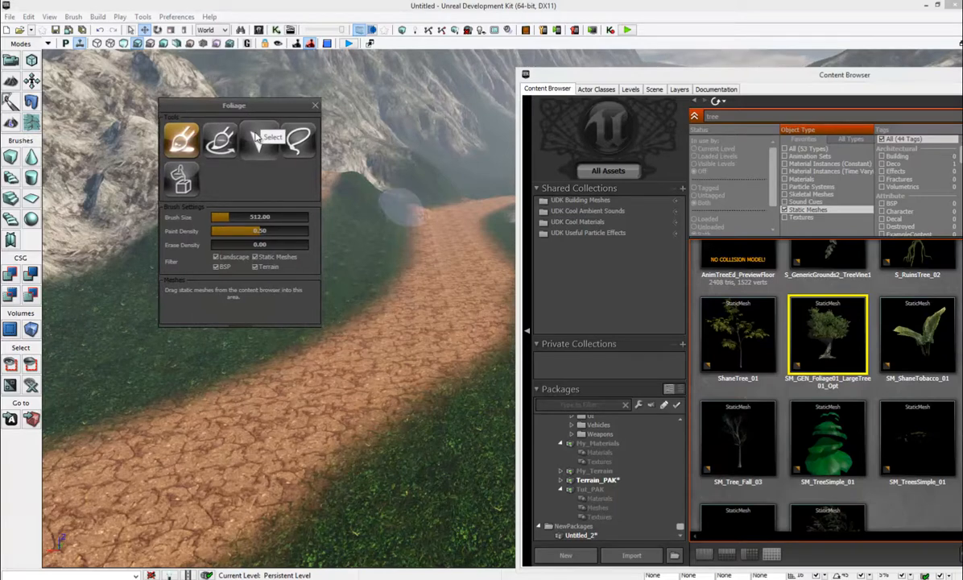
pyautogui.click(10, 79)
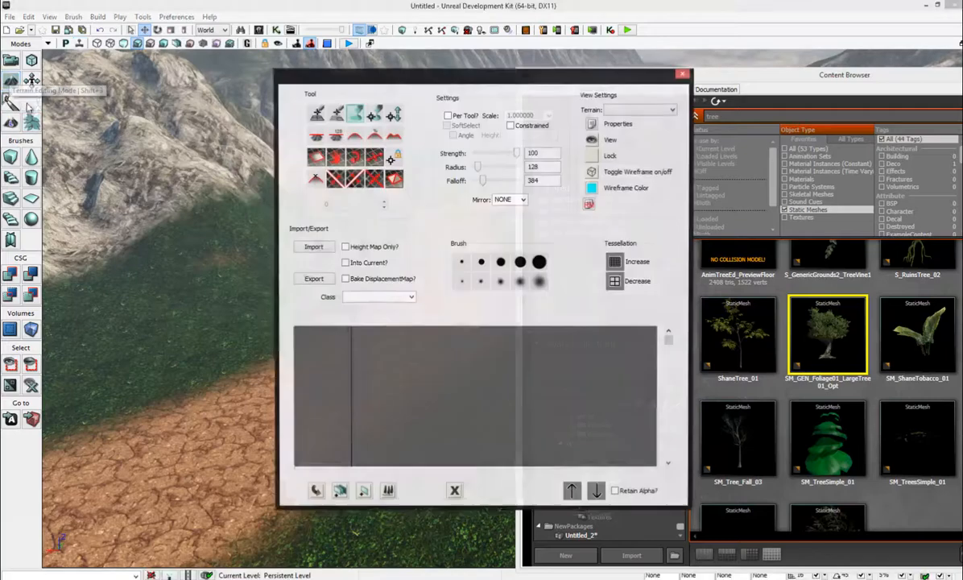
pyautogui.click(11, 59)
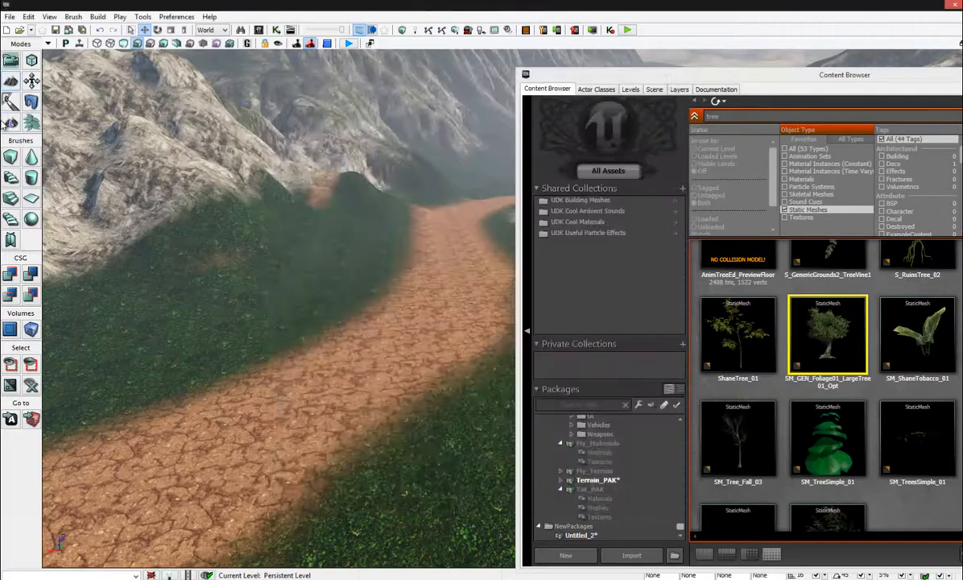
pyautogui.click(27, 121)
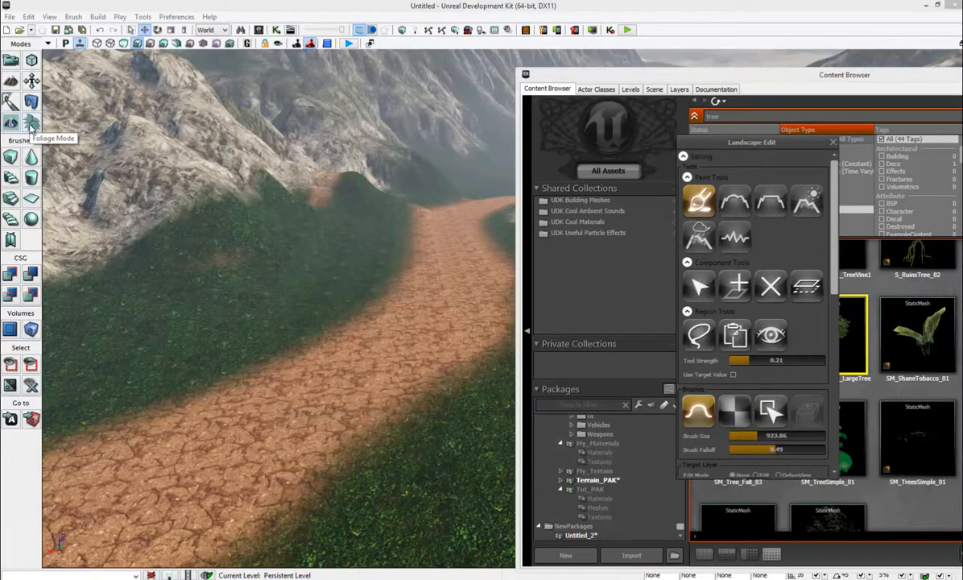
pyautogui.moveTo(241, 235); pyautogui.dragTo(222, 256, button='right')
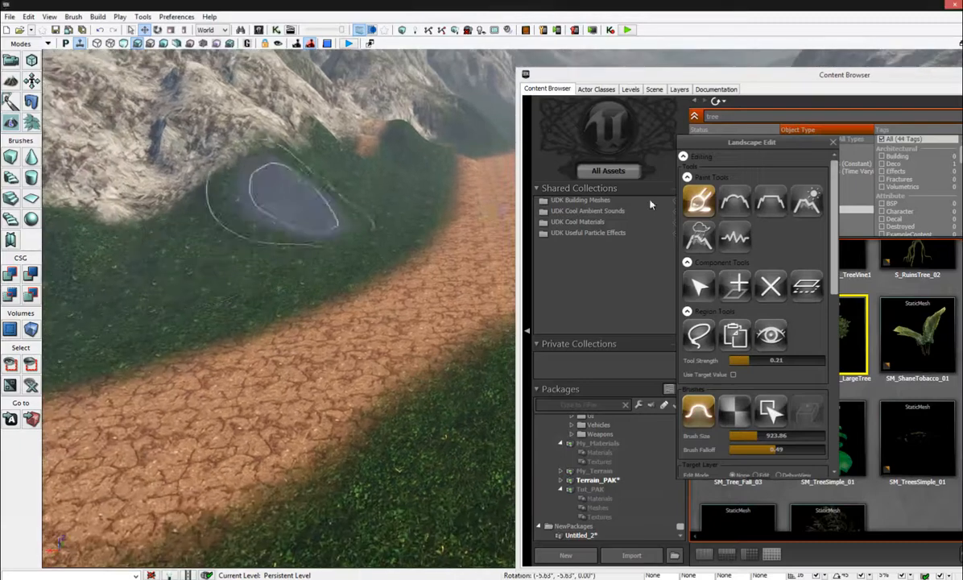
pyautogui.moveTo(738, 139); pyautogui.dragTo(270, 95)
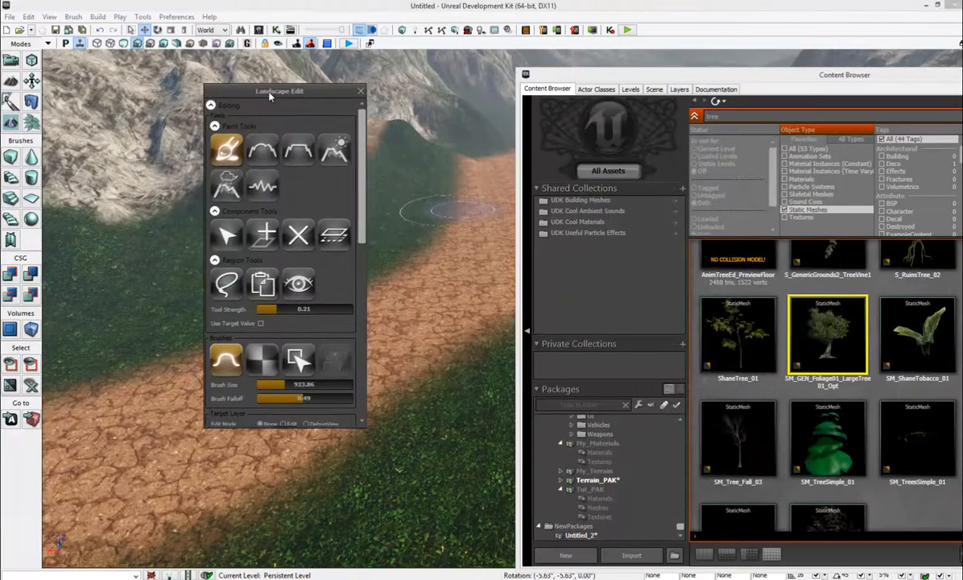
pyautogui.click(359, 91)
# - Add the SM_GEN_Foliage01_LargeTree01_Opt mesh to Foliage mode's mesh list and enlarge the Foliage window to show all its settings
pyautogui.click(31, 123)
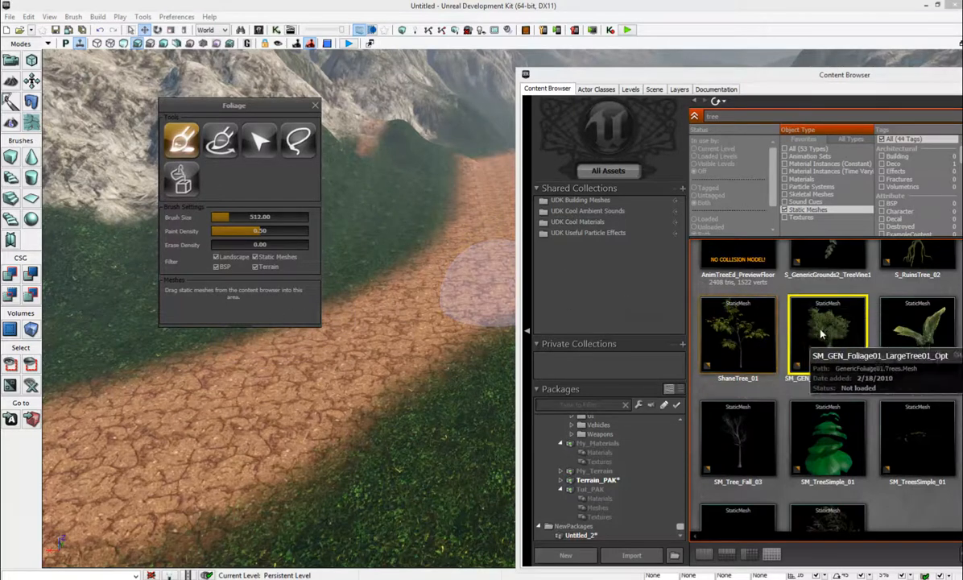
pyautogui.moveTo(828, 346); pyautogui.dragTo(227, 298)
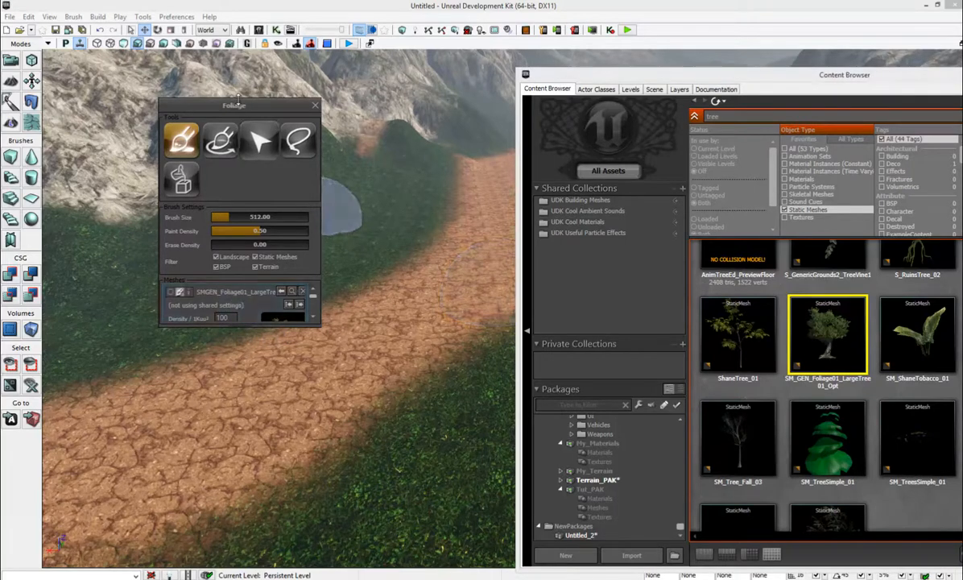
pyautogui.moveTo(240, 105); pyautogui.dragTo(245, 47)
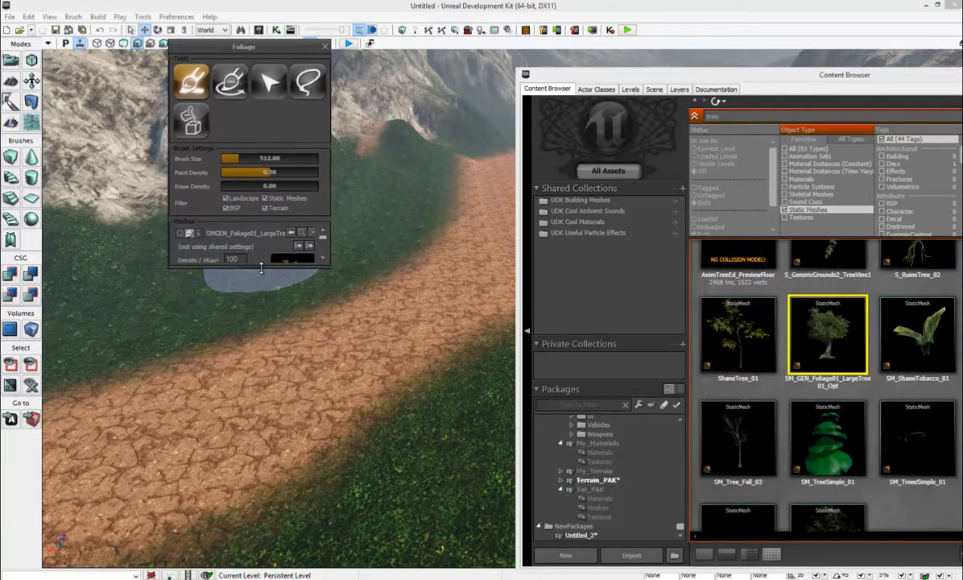
pyautogui.moveTo(264, 273)
pyautogui.mouseDown(button='right')
pyautogui.moveTo(250, 278)
pyautogui.moveTo(264, 273)
pyautogui.mouseUp(button='right')
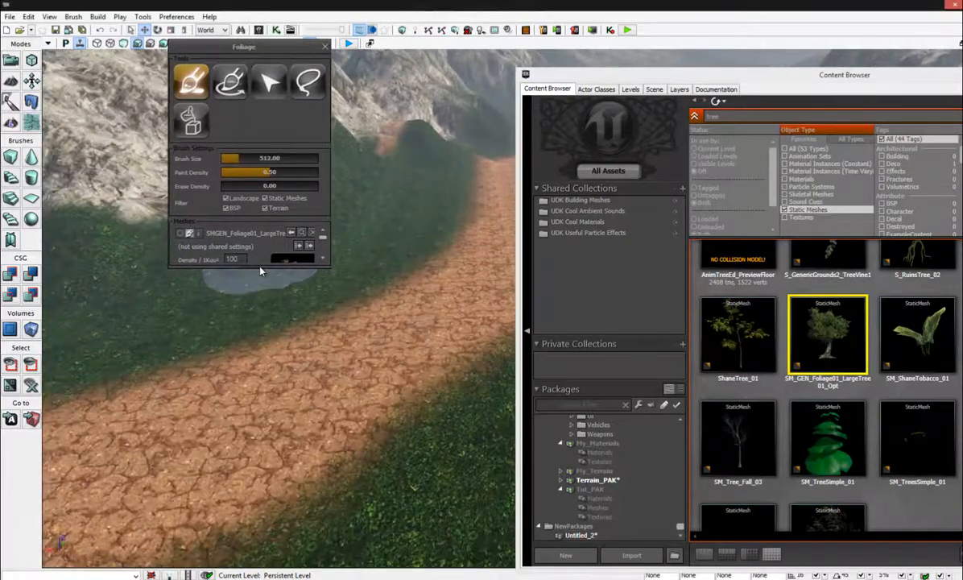
pyautogui.moveTo(260, 269); pyautogui.dragTo(259, 294)
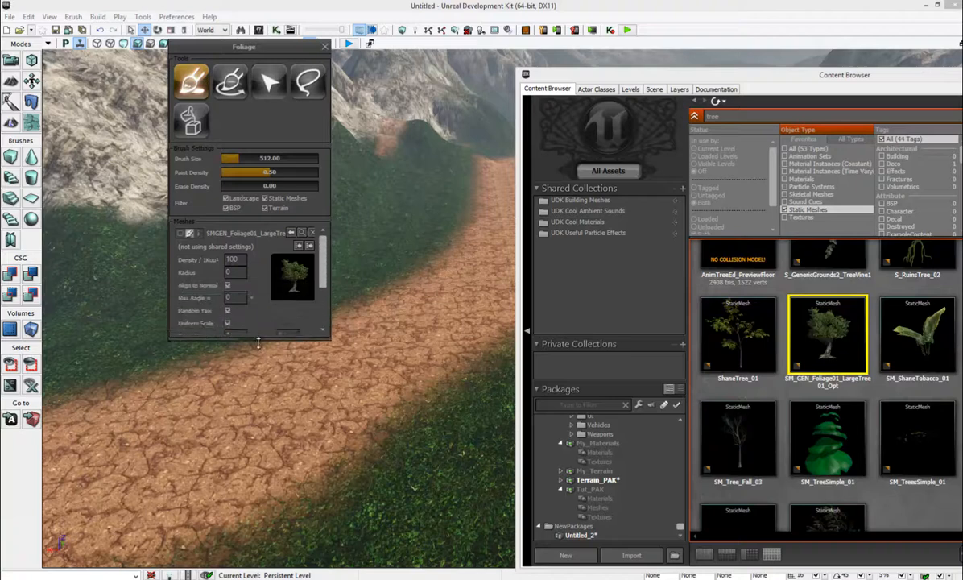
pyautogui.moveTo(258, 342); pyautogui.dragTo(263, 423)
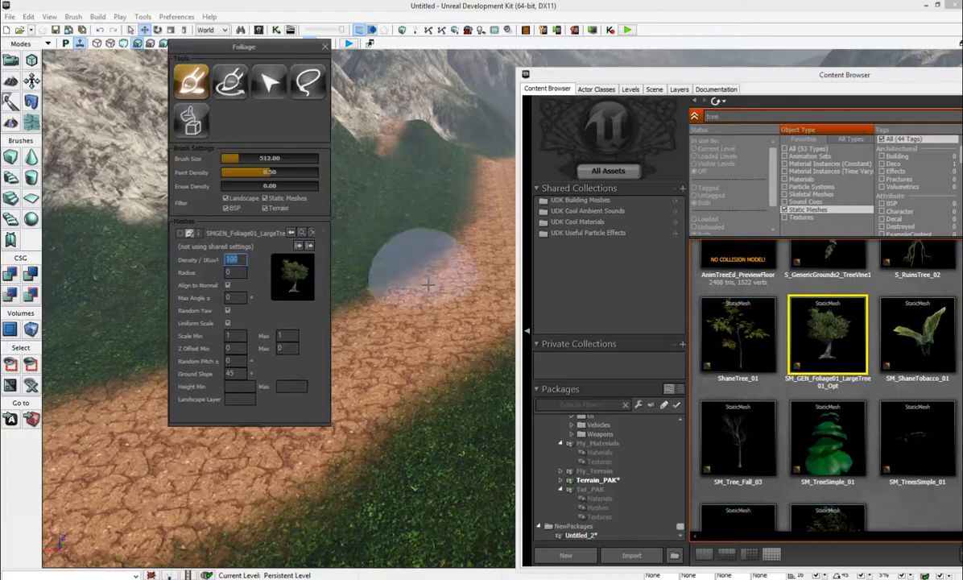
# - Increase the foliage brush size to about 980 and check it over the dirt path
pyautogui.moveTo(430, 286); pyautogui.dragTo(350, 351, button='right')
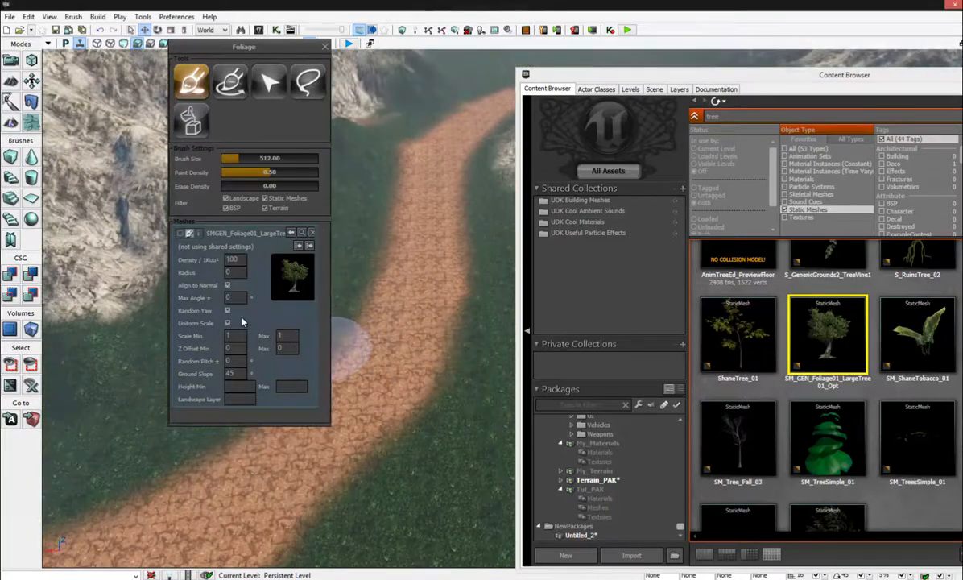
pyautogui.moveTo(232, 275); pyautogui.dragTo(214, 278)
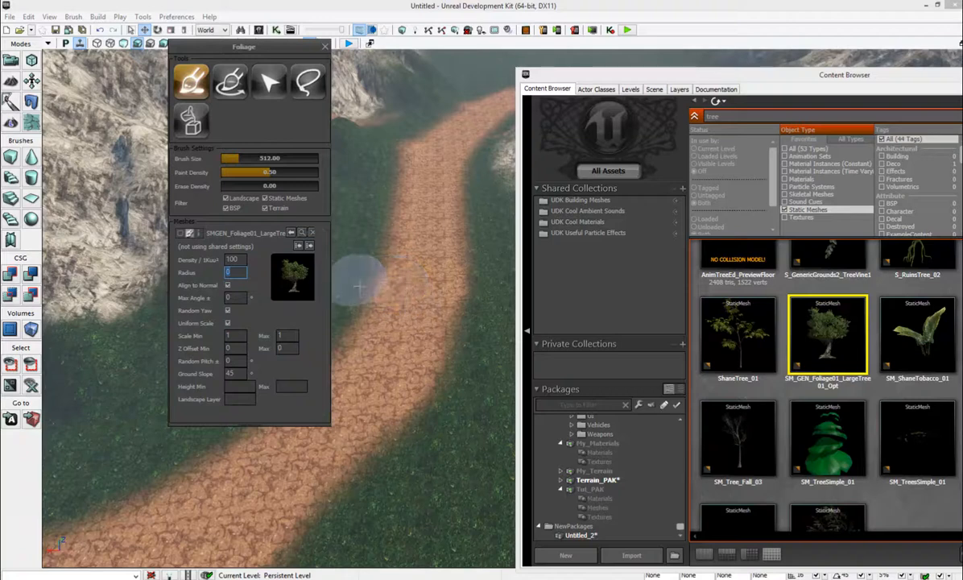
pyautogui.moveTo(247, 158); pyautogui.dragTo(261, 158)
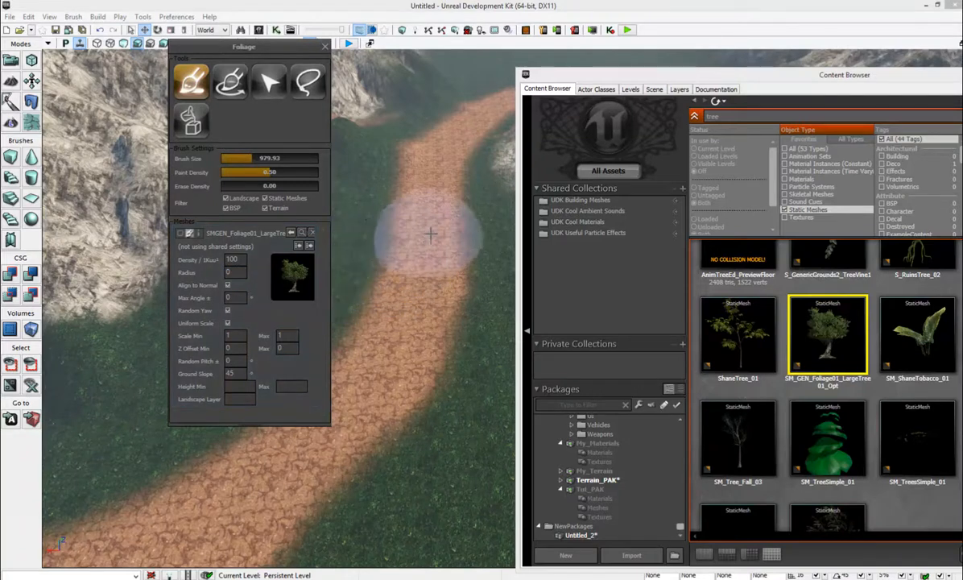
pyautogui.moveTo(398, 301); pyautogui.dragTo(394, 318, button='right')
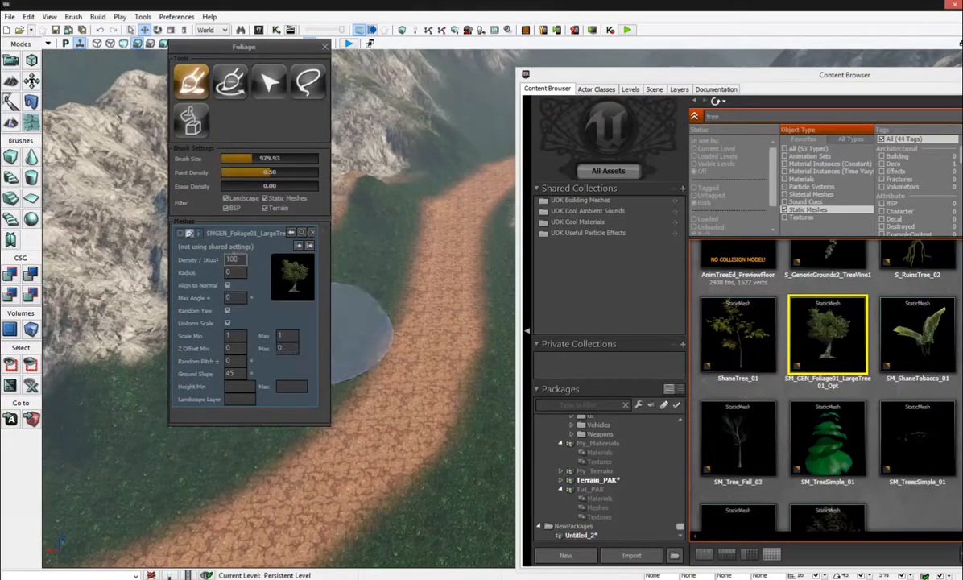
# - Set the large tree mesh's foliage density to 29
pyautogui.doubleClick(233, 259)
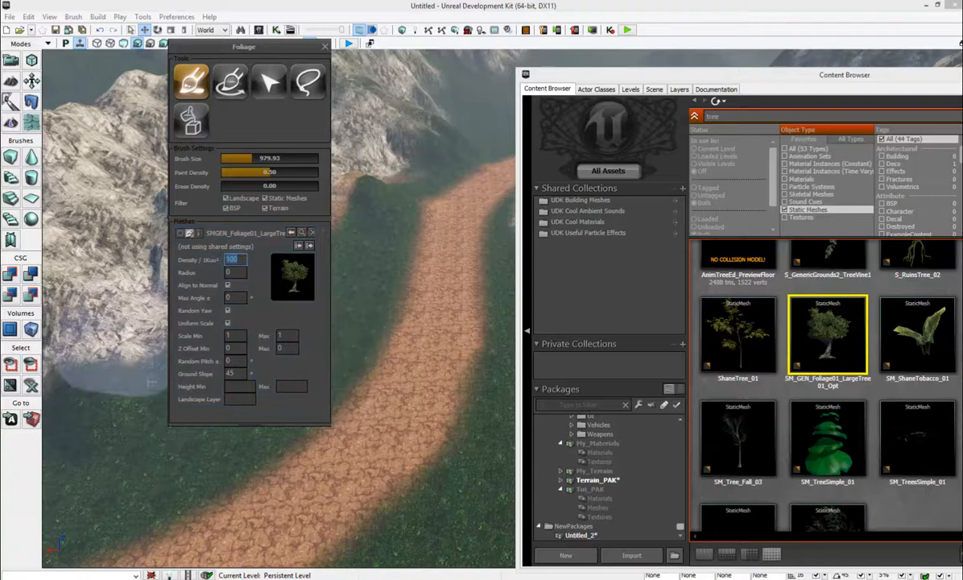
pyautogui.write('29')
pyautogui.press('Return')
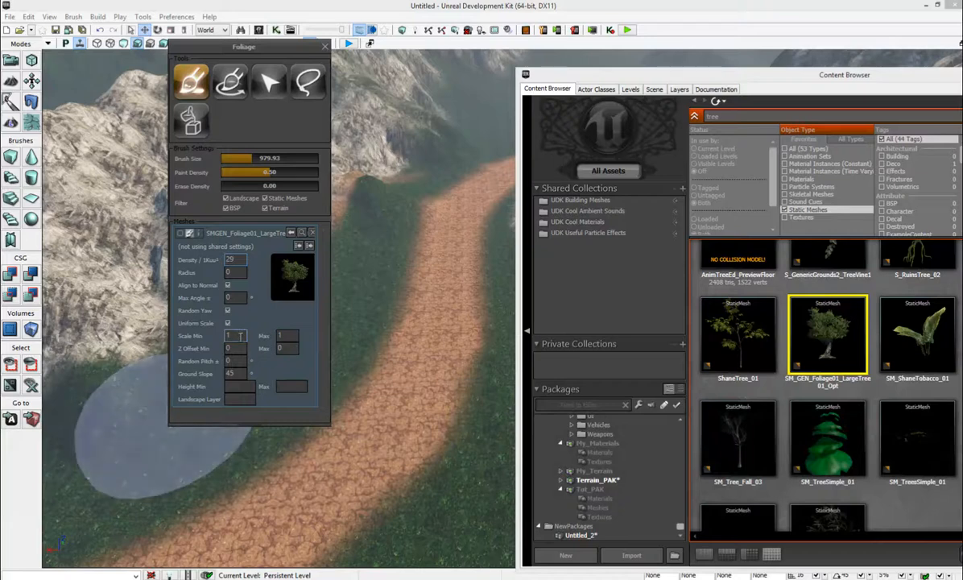
# - Set the tree mesh's scale range to minimum 0.5 and maximum 1, and move the Foliage window off the painting area
pyautogui.doubleClick(239, 337)
pyautogui.write('5')
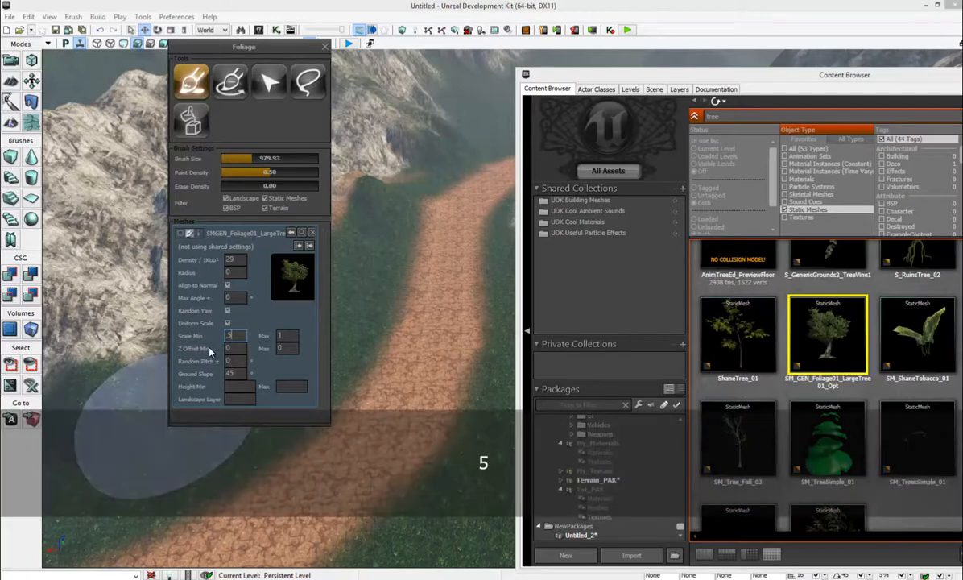
pyautogui.doubleClick(289, 336)
pyautogui.write('1')
pyautogui.doubleClick(232, 335)
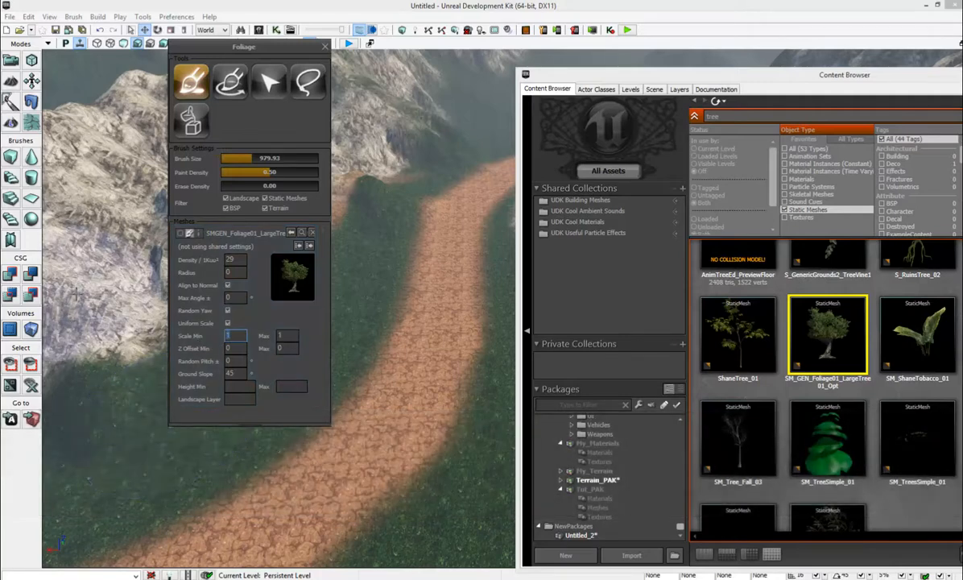
pyautogui.write('0.5')
pyautogui.press('Return')
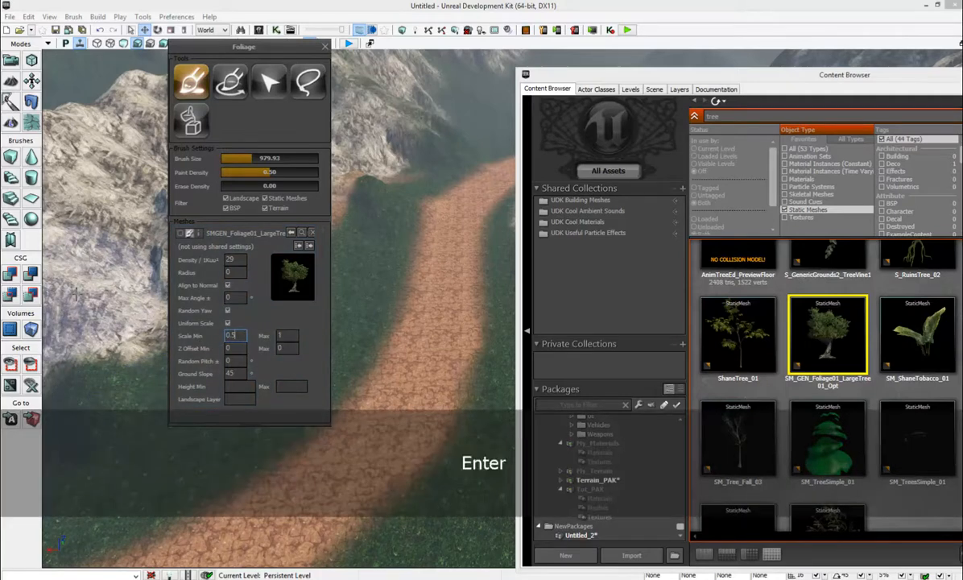
pyautogui.doubleClick(286, 335)
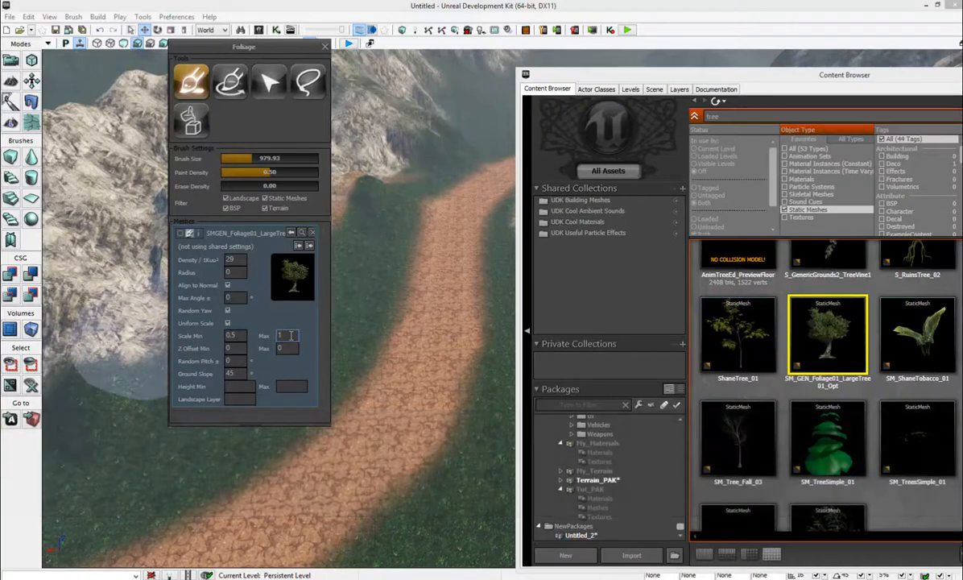
pyautogui.click(241, 336)
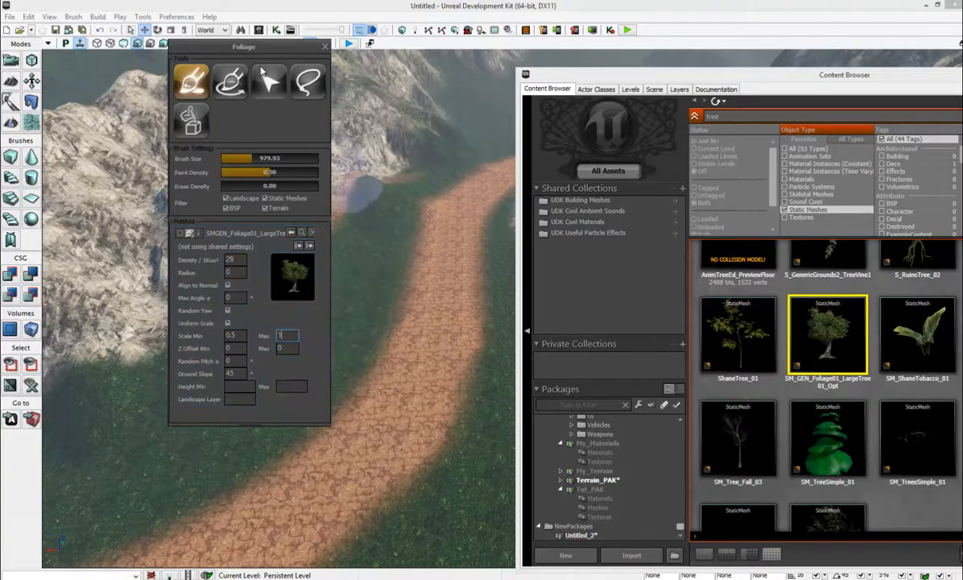
pyautogui.moveTo(264, 46); pyautogui.dragTo(209, 57)
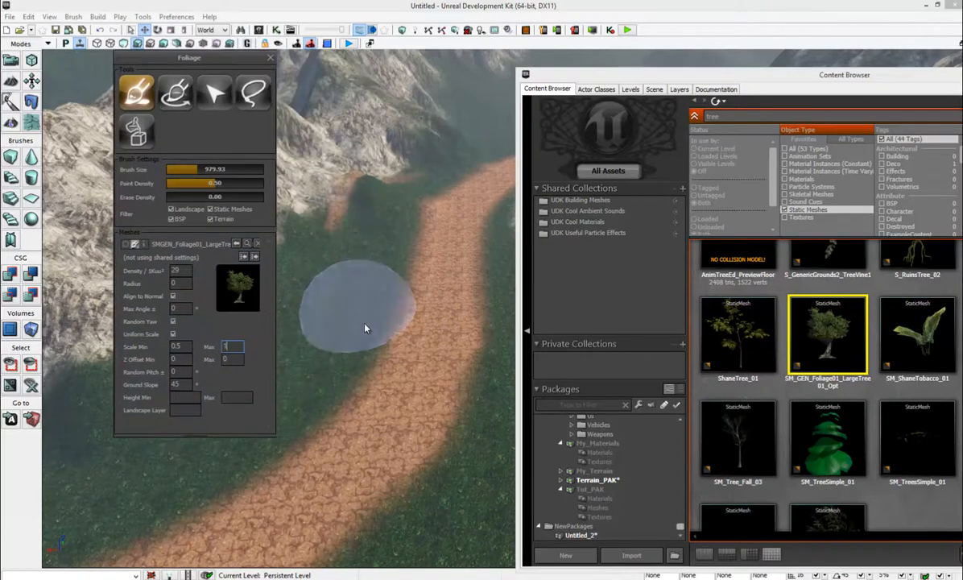
# - Paint a dense patch of large trees on the grass beside the dirt path
pyautogui.moveTo(366, 327); pyautogui.dragTo(383, 309, button='right')
pyautogui.press('ctrl')
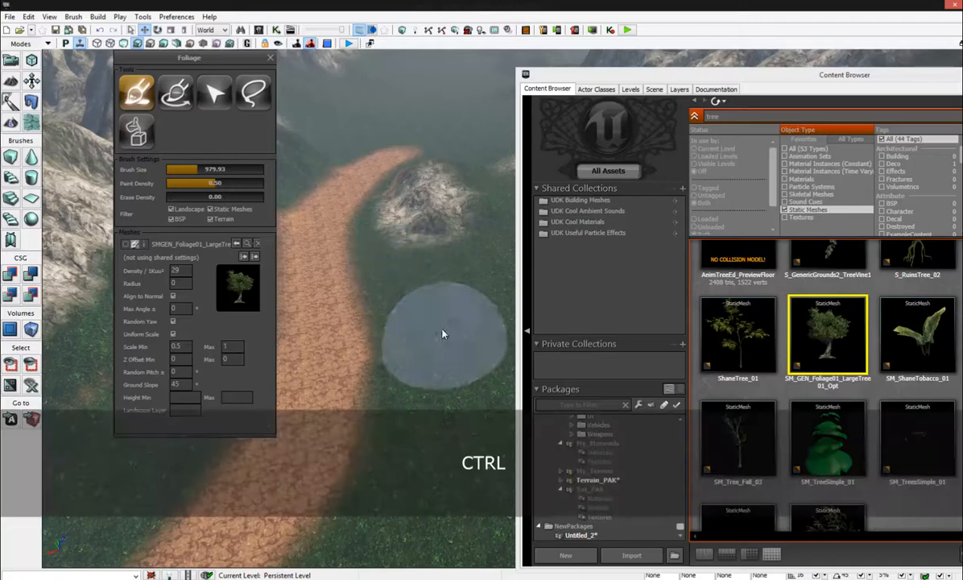
pyautogui.click(213, 284)
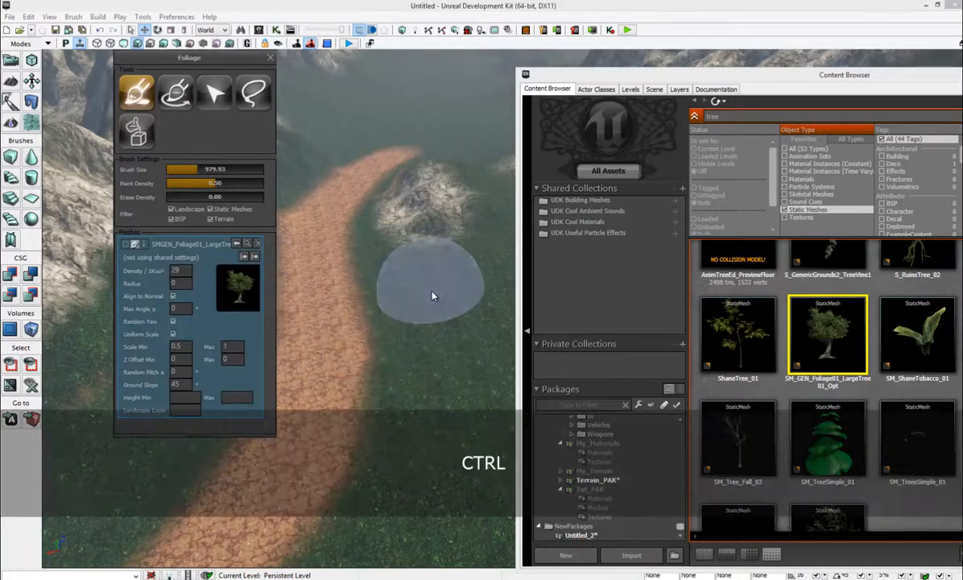
pyautogui.keyDown('ctrl'); pyautogui.click(423, 286); pyautogui.keyUp('ctrl')
pyautogui.moveTo(407, 331); pyautogui.dragTo(484, 375, button='right')
pyautogui.moveTo(378, 273)
pyautogui.keyDown('ctrl'); pyautogui.mouseDown()
pyautogui.moveTo(420, 357)
pyautogui.moveTo(409, 402)
pyautogui.mouseUp(); pyautogui.keyUp('ctrl')
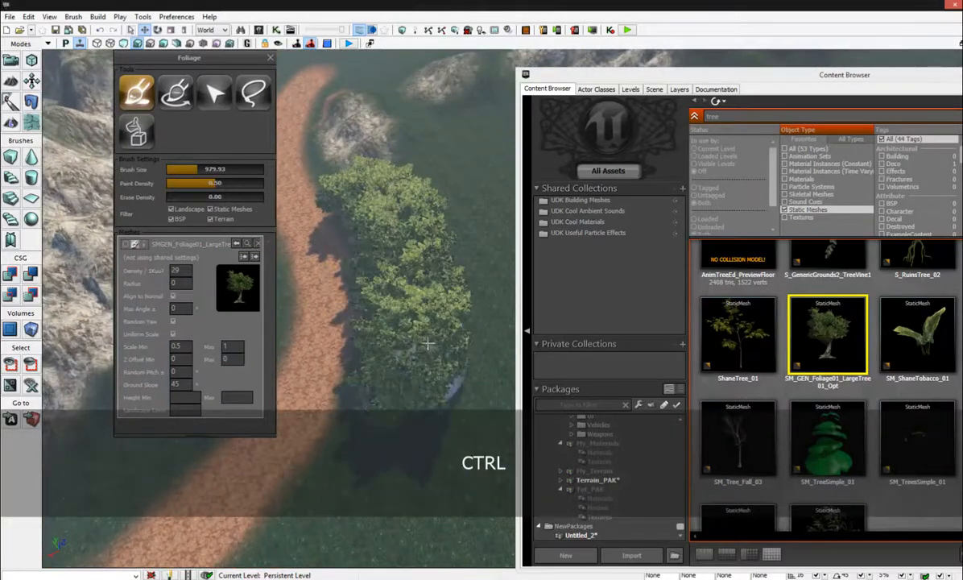
# - Extend the dense tree line along the outer edge of the dirt path's bend
pyautogui.moveTo(408, 403); pyautogui.dragTo(466, 206, button='right')
pyautogui.keyDown('ctrl'); pyautogui.moveTo(466, 206); pyautogui.dragTo(388, 233); pyautogui.keyUp('ctrl')
pyautogui.moveTo(441, 245)
pyautogui.mouseDown(button='right')
pyautogui.moveTo(322, 269)
pyautogui.moveTo(434, 239)
pyautogui.mouseUp(button='right')
pyautogui.keyDown('ctrl'); pyautogui.moveTo(430, 225); pyautogui.dragTo(366, 187); pyautogui.keyUp('ctrl')
pyautogui.moveTo(366, 187)
pyautogui.mouseDown(button='right')
pyautogui.moveTo(366, 215)
pyautogui.moveTo(356, 216)
pyautogui.mouseUp(button='right')
pyautogui.keyDown('ctrl'); pyautogui.moveTo(346, 237); pyautogui.dragTo(347, 184); pyautogui.keyUp('ctrl')
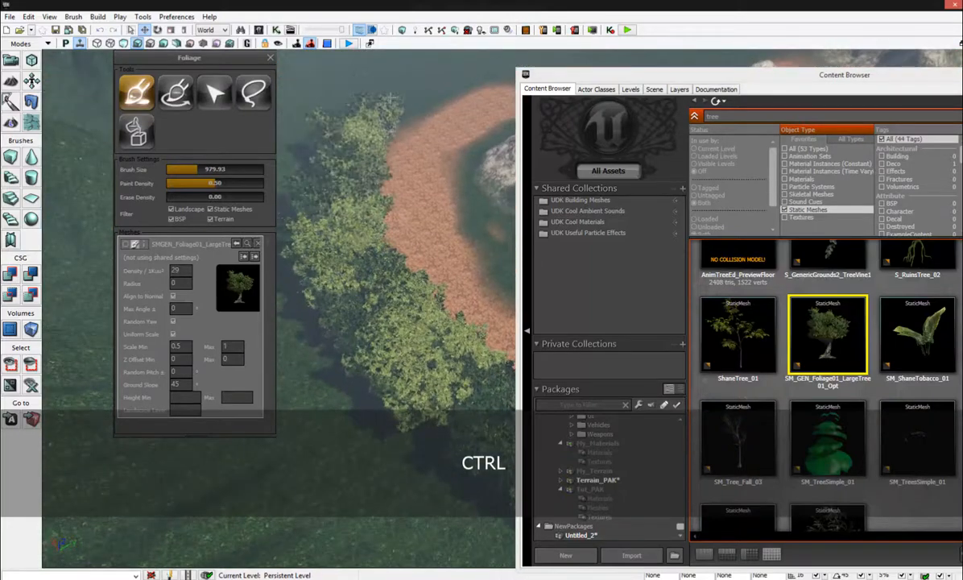
# - Undo the misplaced tree strokes around the far end of the path and beside the rocks
pyautogui.moveTo(402, 145); pyautogui.dragTo(419, 158, button='right')
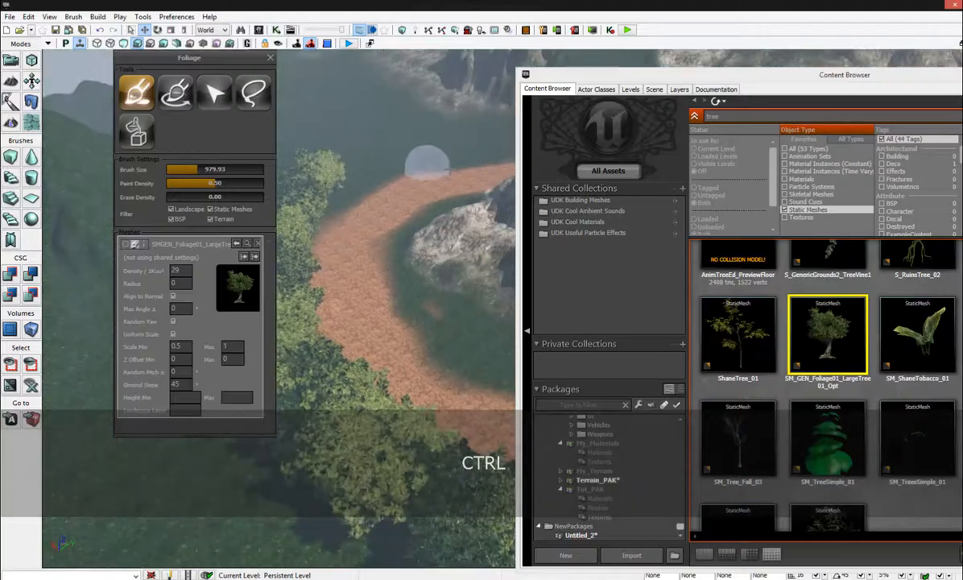
pyautogui.hotkey('ctrl', 'z')
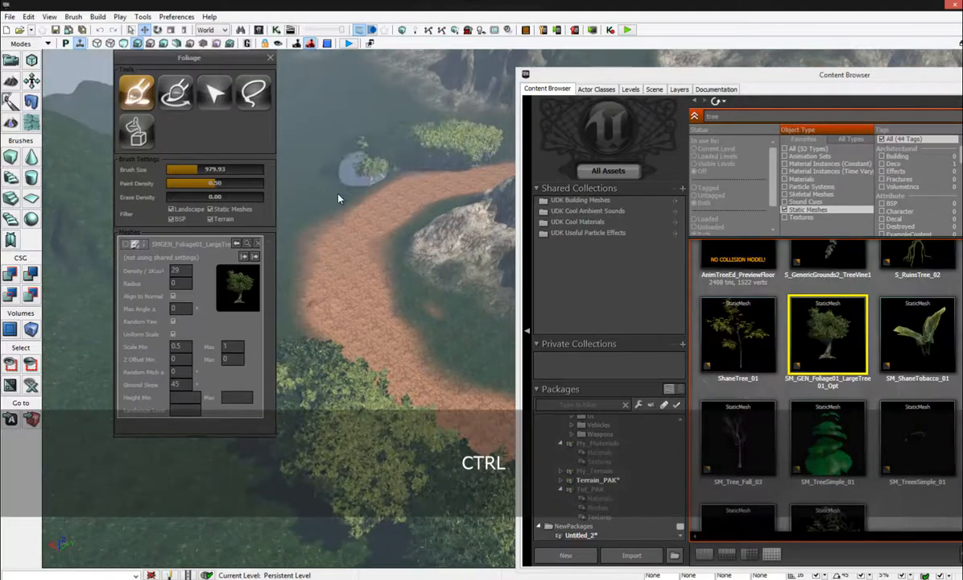
pyautogui.moveTo(334, 307)
pyautogui.mouseDown(button='right')
pyautogui.moveTo(531, 331)
pyautogui.moveTo(344, 290)
pyautogui.mouseUp(button='right')
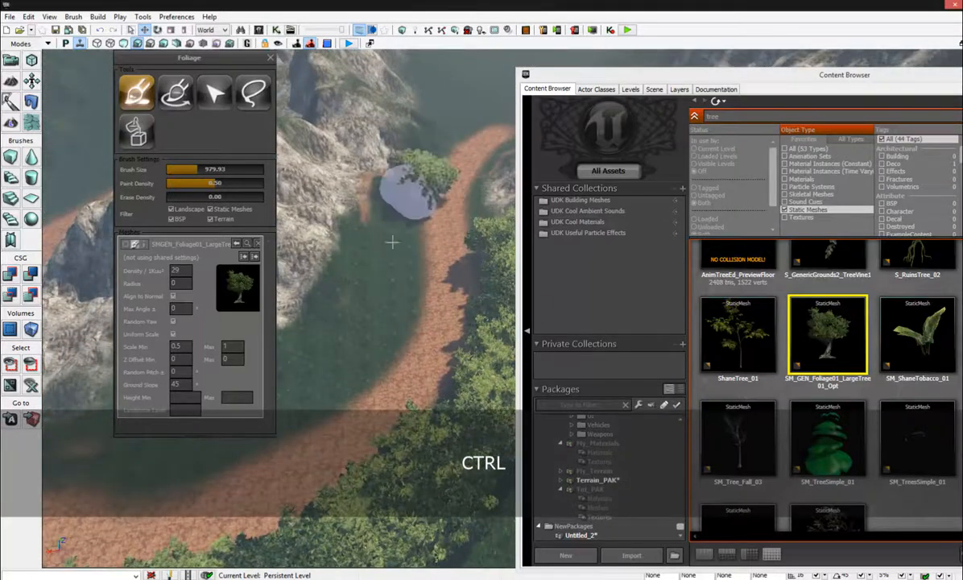
pyautogui.hotkey('ctrl', 'z')
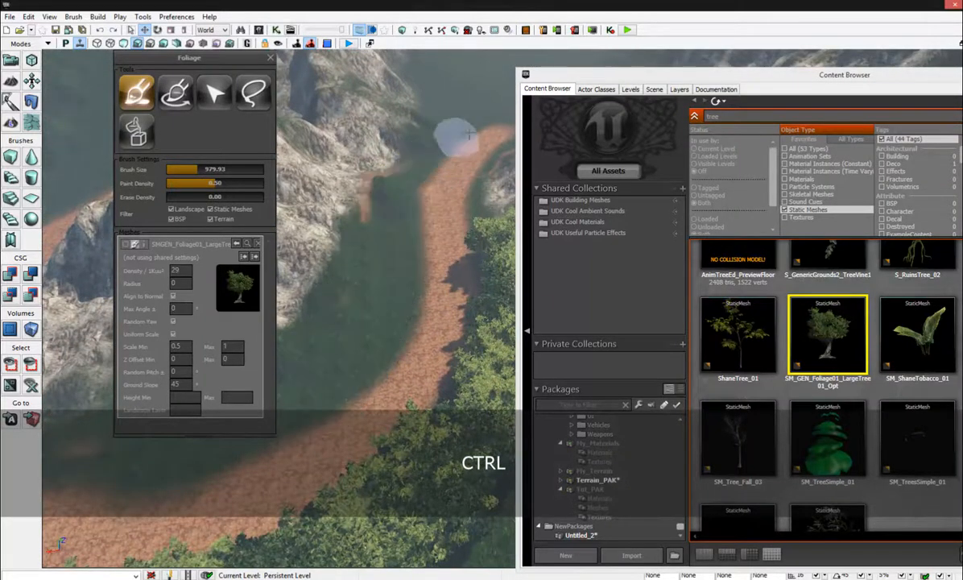
# - Paint dense trees on the grass between the rocky hill and the inner edge of the path
pyautogui.moveTo(403, 236)
pyautogui.keyDown('ctrl'); pyautogui.mouseDown()
pyautogui.moveTo(387, 322)
pyautogui.moveTo(316, 399)
pyautogui.moveTo(337, 403)
pyautogui.mouseUp(); pyautogui.keyUp('ctrl')
pyautogui.moveTo(337, 403); pyautogui.dragTo(379, 411, button='right')
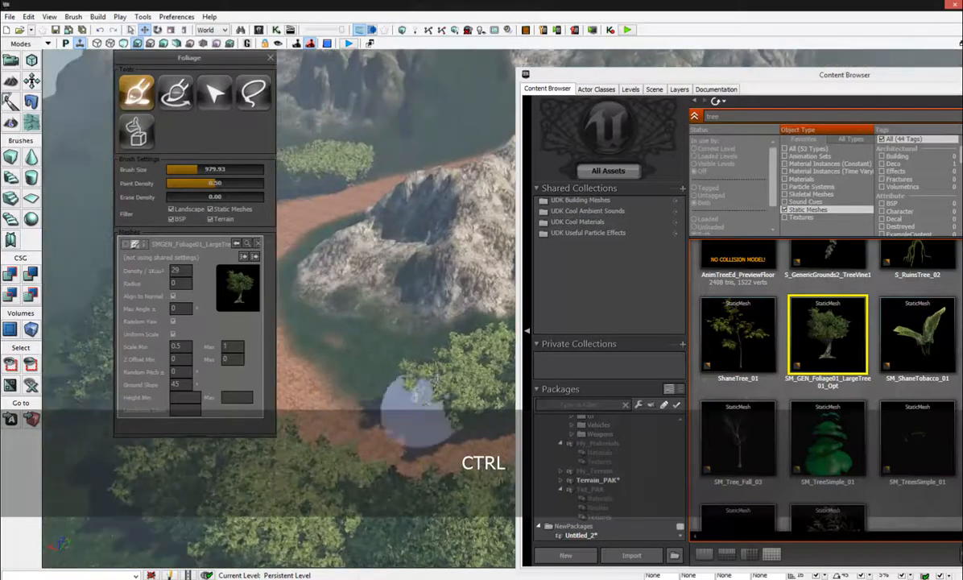
pyautogui.keyDown('ctrl'); pyautogui.moveTo(414, 403); pyautogui.dragTo(375, 352); pyautogui.keyUp('ctrl')
# - View the tree-lined path from ground level and close the Content Browser that covers the viewport
pyautogui.moveTo(367, 359); pyautogui.dragTo(394, 240, button='right')
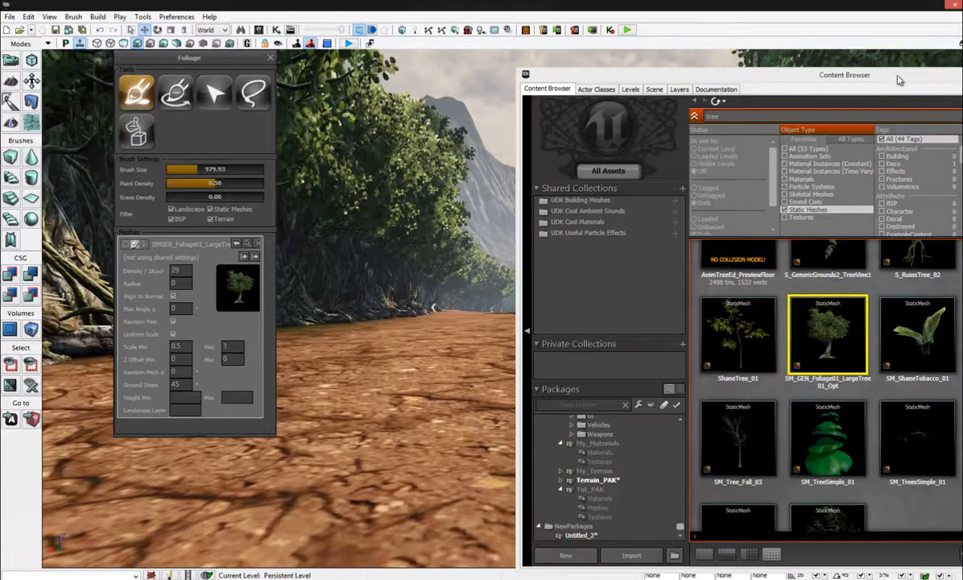
pyautogui.moveTo(892, 83); pyautogui.dragTo(587, 120)
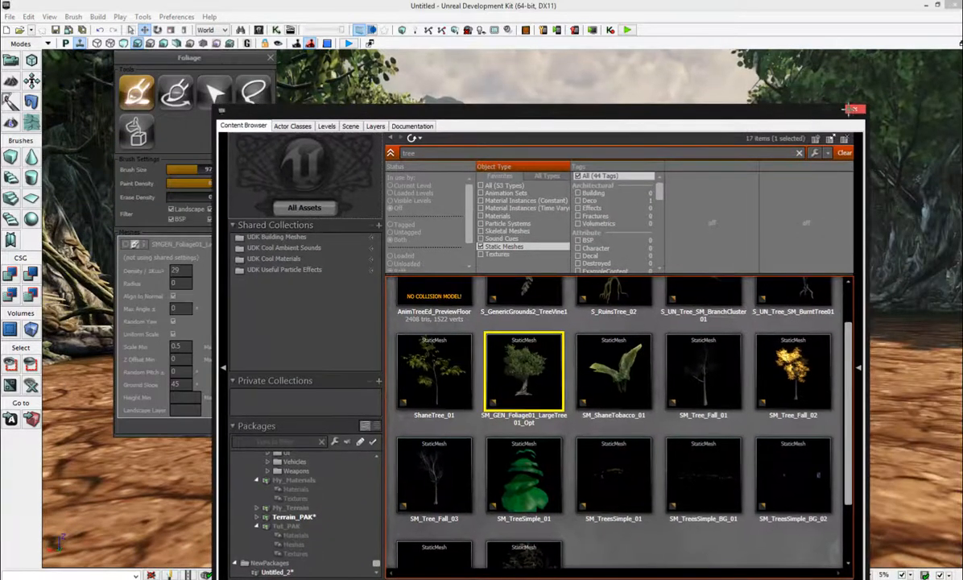
pyautogui.click(854, 109)
# - Erase the trees between the path's inner edge and the rocky hill with the foliage brush
pyautogui.moveTo(582, 325); pyautogui.dragTo(444, 327, button='middle')
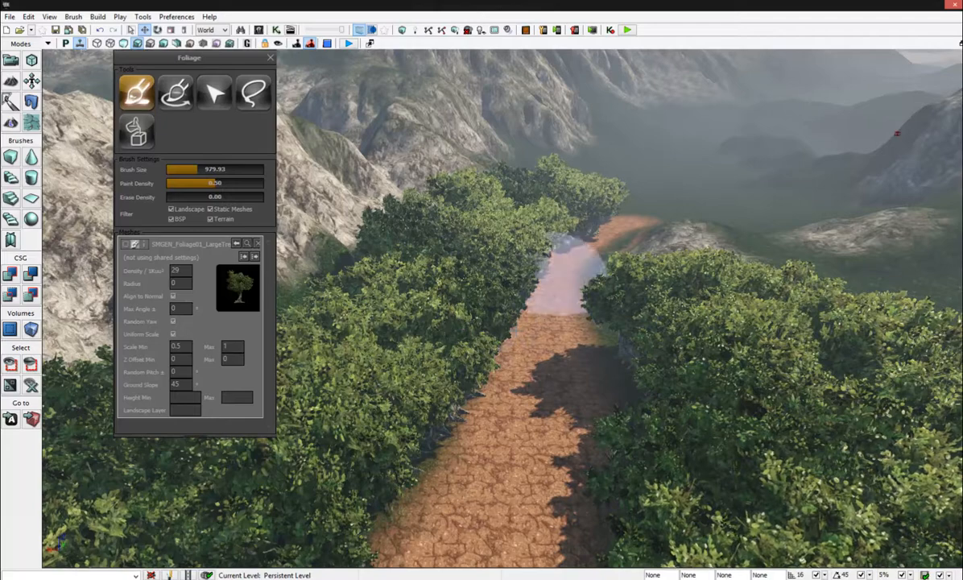
pyautogui.press('shift')
pyautogui.moveTo(515, 253); pyautogui.dragTo(553, 243)
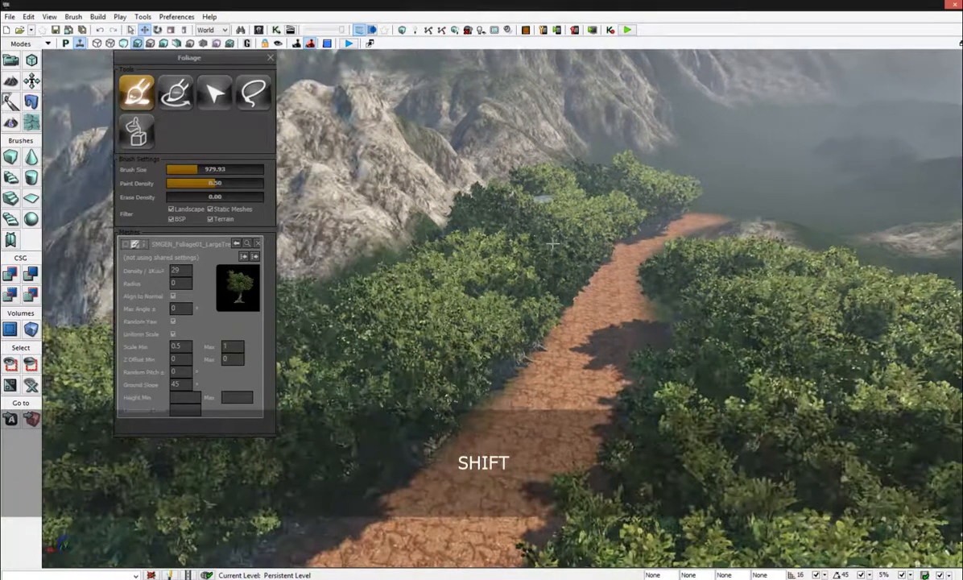
pyautogui.moveTo(542, 278)
pyautogui.keyDown('ctrl'); pyautogui.keyDown('shift'); pyautogui.mouseDown()
pyautogui.moveTo(432, 378)
pyautogui.moveTo(354, 406)
pyautogui.moveTo(494, 349)
pyautogui.mouseUp(); pyautogui.keyUp('shift'); pyautogui.keyUp('ctrl')
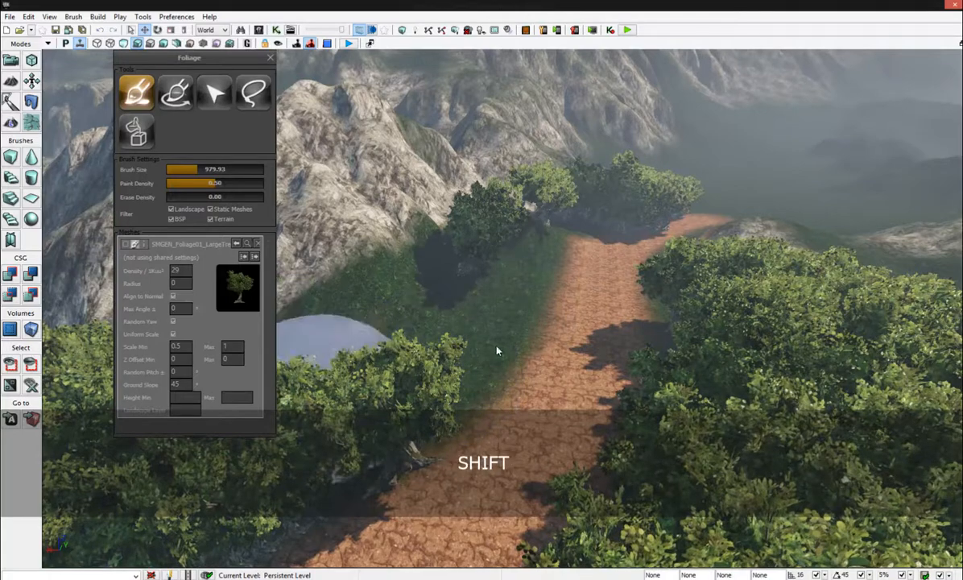
pyautogui.moveTo(338, 386)
pyautogui.mouseDown(button='right')
pyautogui.moveTo(247, 423)
pyautogui.moveTo(161, 439)
pyautogui.mouseUp(button='right')
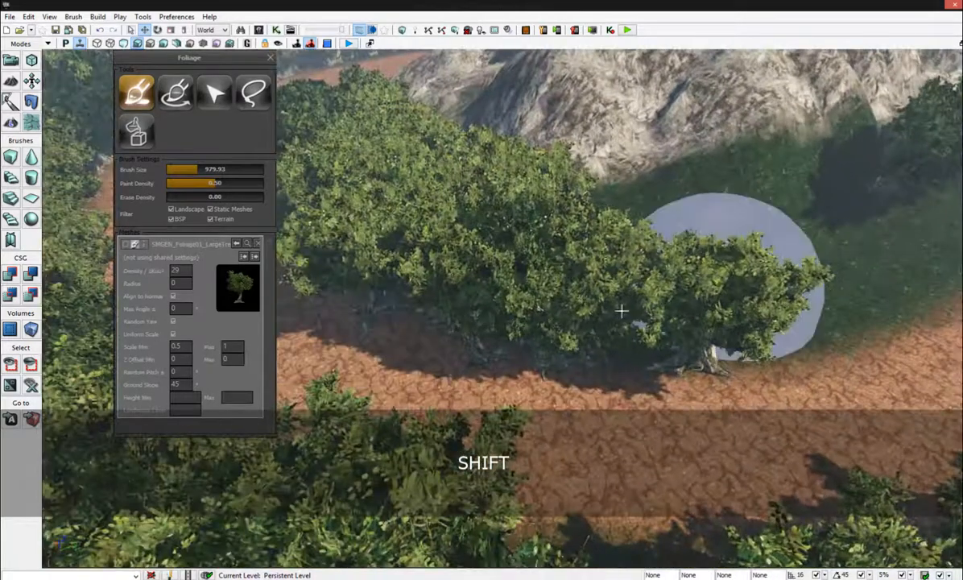
pyautogui.moveTo(621, 311)
pyautogui.keyDown('ctrl'); pyautogui.keyDown('shift'); pyautogui.mouseDown()
pyautogui.moveTo(478, 339)
pyautogui.moveTo(362, 149)
pyautogui.mouseUp(); pyautogui.keyUp('shift'); pyautogui.keyUp('ctrl')
pyautogui.moveTo(362, 149); pyautogui.dragTo(440, 211, button='right')
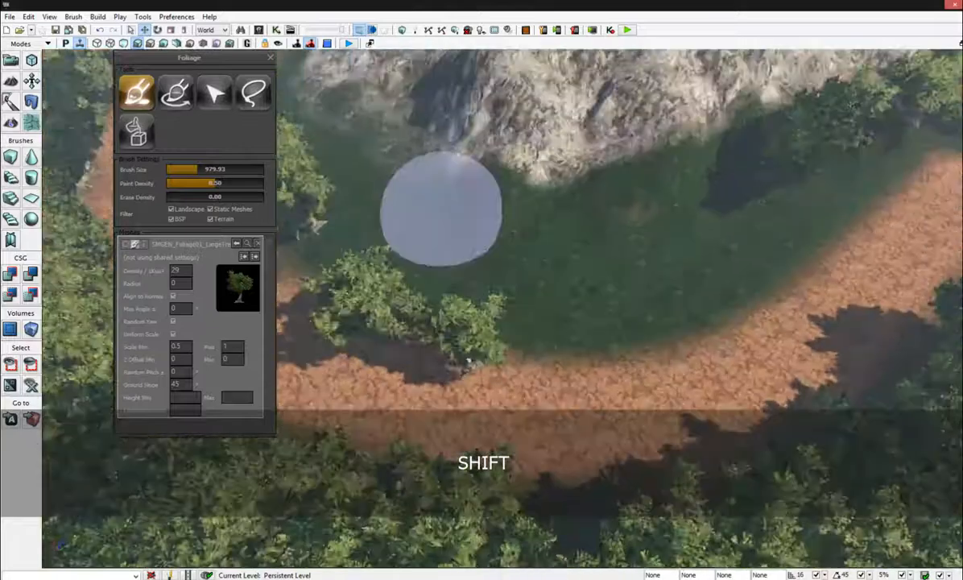
# - Erase the trees along the path's outer edge and the stragglers left around the bend
pyautogui.moveTo(441, 211); pyautogui.dragTo(435, 129, button='middle')
pyautogui.moveTo(434, 129)
pyautogui.mouseDown()
pyautogui.moveTo(427, 429)
pyautogui.moveTo(439, 499)
pyautogui.mouseUp()
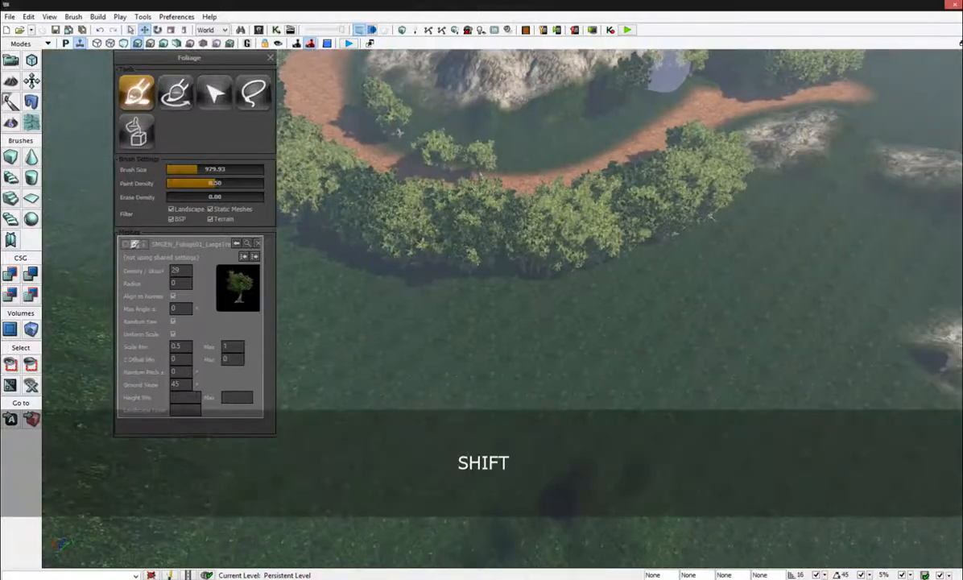
pyautogui.keyDown('shift'); pyautogui.moveTo(723, 184); pyautogui.dragTo(386, 228); pyautogui.keyUp('shift')
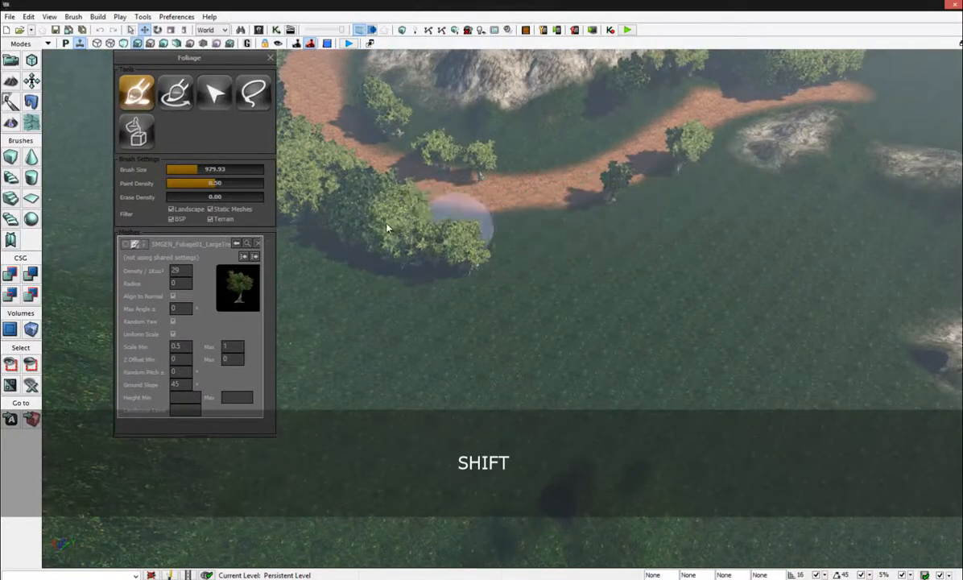
pyautogui.moveTo(456, 273); pyautogui.dragTo(386, 206, button='right')
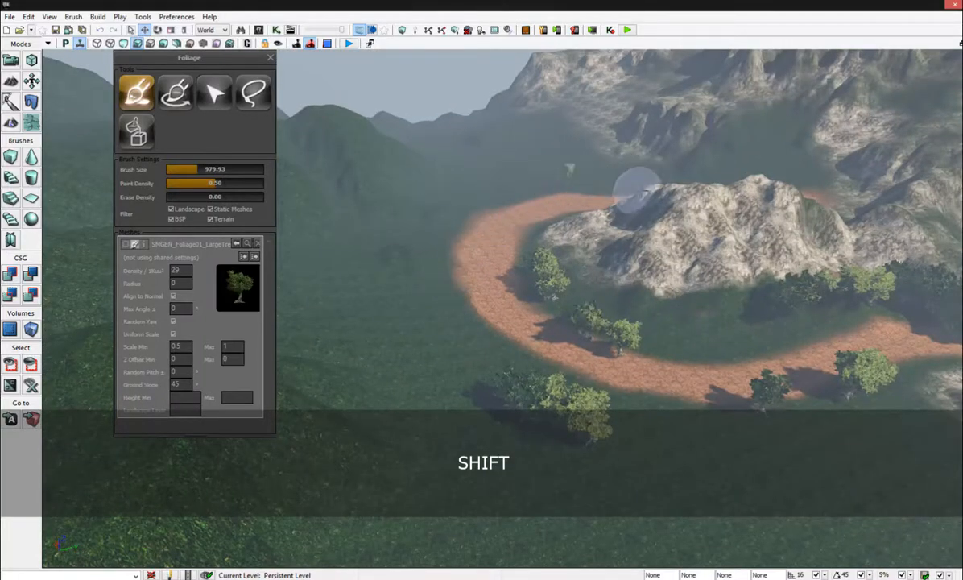
pyautogui.moveTo(561, 357)
pyautogui.keyDown('shift'); pyautogui.mouseDown()
pyautogui.moveTo(533, 398)
pyautogui.moveTo(852, 370)
pyautogui.mouseUp(); pyautogui.keyUp('shift')
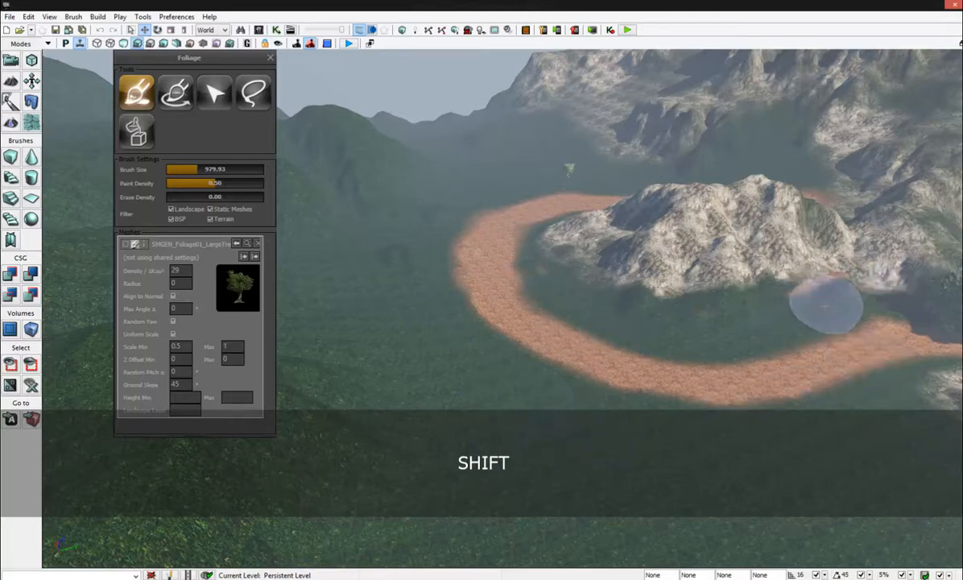
# - Set the large tree mesh's foliage density to 5
pyautogui.moveTo(724, 332); pyautogui.dragTo(860, 311, button='right')
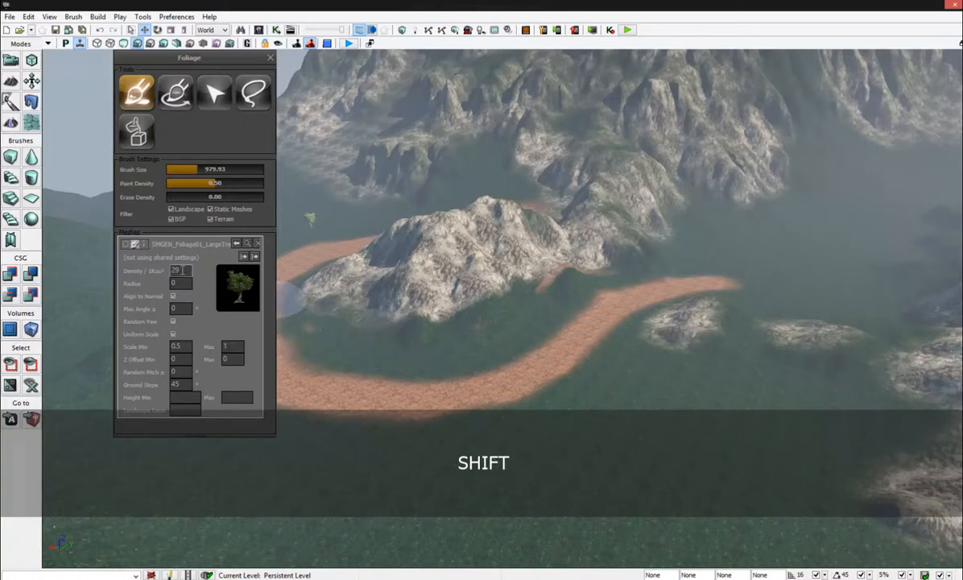
pyautogui.click(187, 272)
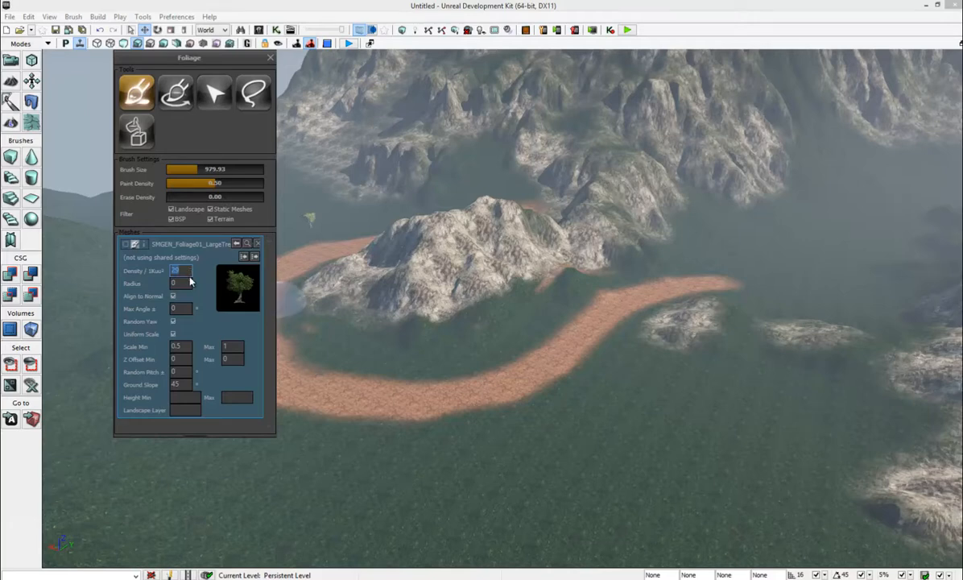
pyautogui.write('5')
pyautogui.keyDown('ctrl'); pyautogui.click(555, 308); pyautogui.keyUp('ctrl')
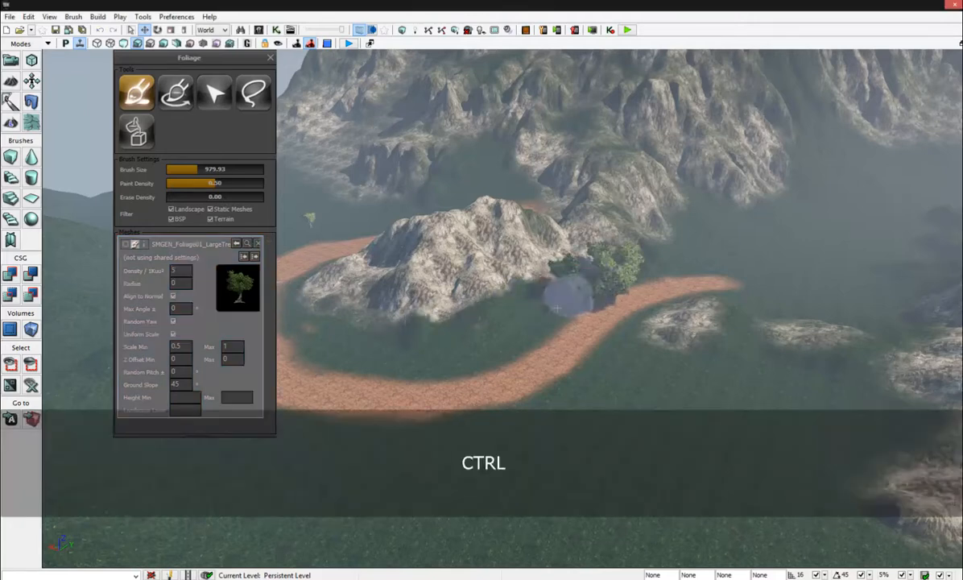
pyautogui.keyDown('ctrl'); pyautogui.moveTo(460, 370); pyautogui.dragTo(342, 346); pyautogui.keyUp('ctrl')
pyautogui.hotkey('ctrl', 'z')
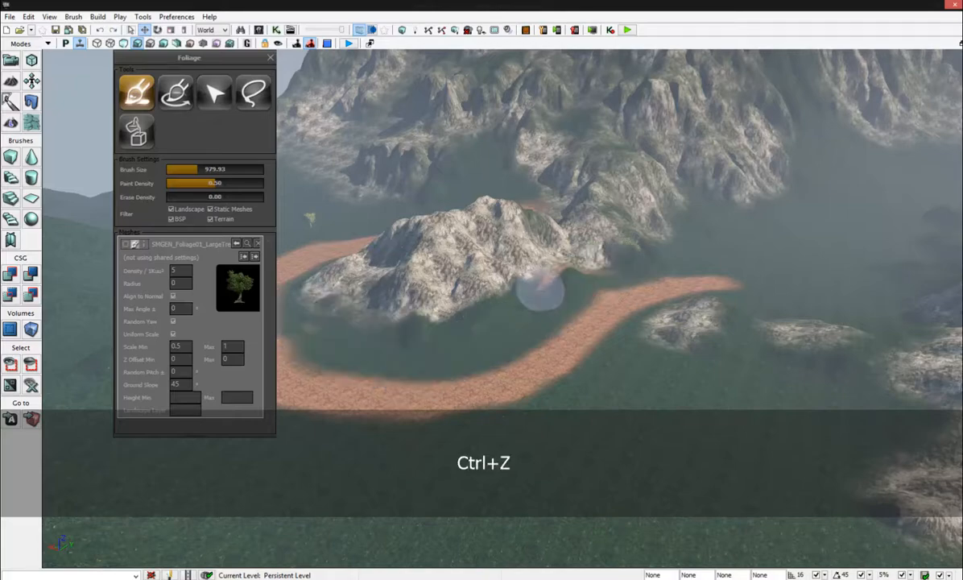
# - Paint sparser large trees along the path's inner edge, around the foot of the rocky hill
pyautogui.moveTo(539, 288)
pyautogui.mouseDown(button='right')
pyautogui.moveTo(568, 266)
pyautogui.moveTo(529, 382)
pyautogui.mouseUp(button='right')
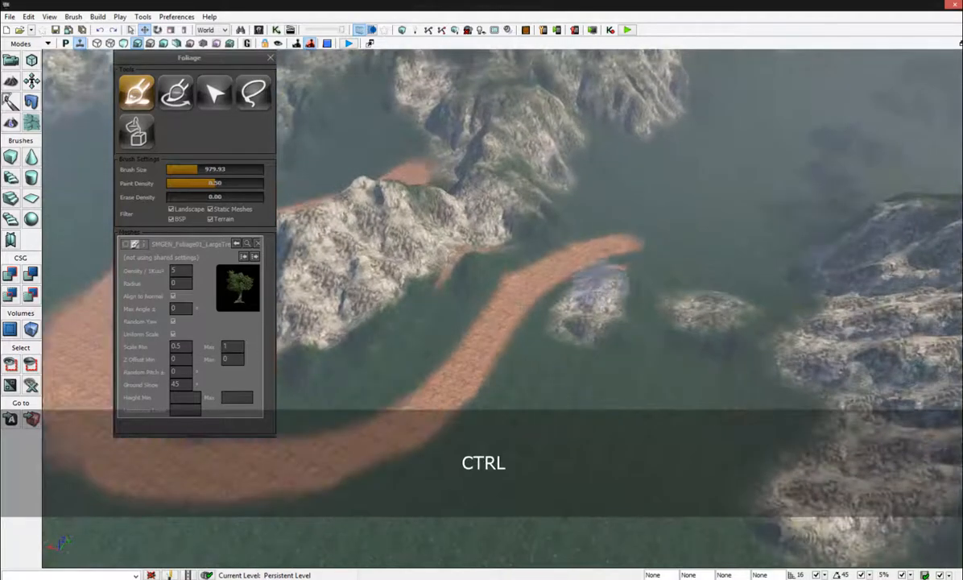
pyautogui.moveTo(460, 308)
pyautogui.keyDown('ctrl'); pyautogui.mouseDown()
pyautogui.moveTo(370, 388)
pyautogui.moveTo(284, 378)
pyautogui.mouseUp(); pyautogui.keyUp('ctrl')
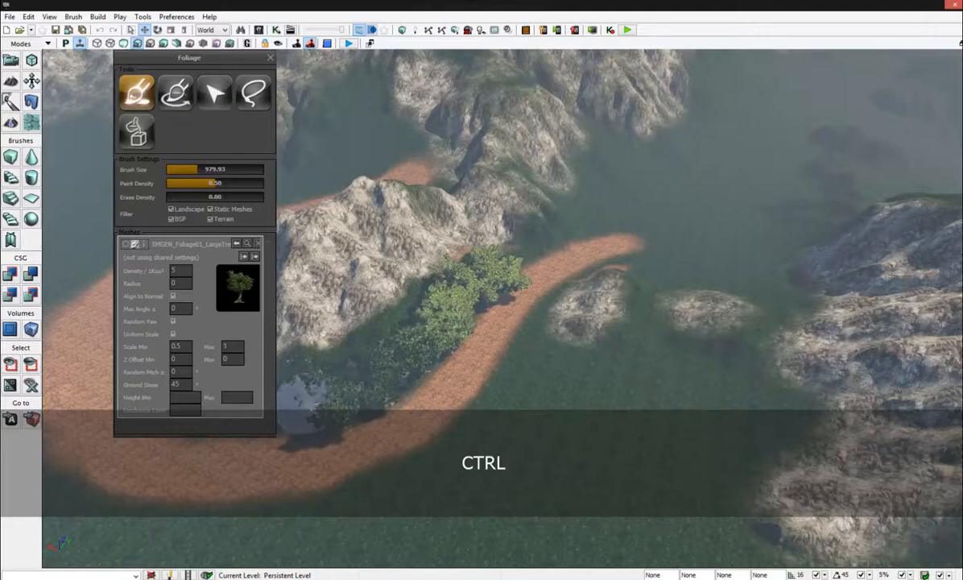
pyautogui.moveTo(349, 375)
pyautogui.mouseDown(button='right')
pyautogui.moveTo(267, 396)
pyautogui.moveTo(368, 367)
pyautogui.mouseUp(button='right')
pyautogui.keyDown('ctrl'); pyautogui.moveTo(407, 397); pyautogui.dragTo(358, 362); pyautogui.keyUp('ctrl')
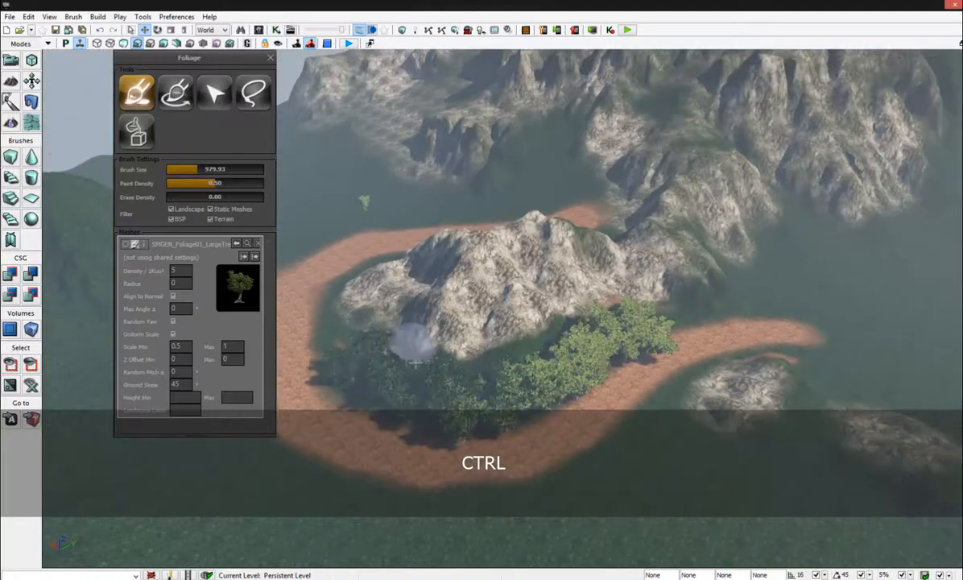
# - Paint sparser trees all along the path's outer edge and check the result from ground level and above
pyautogui.moveTo(415, 362); pyautogui.dragTo(633, 273, button='right')
pyautogui.moveTo(704, 242)
pyautogui.keyDown('ctrl'); pyautogui.mouseDown()
pyautogui.moveTo(636, 265)
pyautogui.moveTo(527, 366)
pyautogui.moveTo(451, 402)
pyautogui.mouseUp(); pyautogui.keyUp('ctrl')
pyautogui.moveTo(451, 403)
pyautogui.mouseDown(button='right')
pyautogui.moveTo(364, 416)
pyautogui.moveTo(318, 390)
pyautogui.mouseUp(button='right')
pyautogui.moveTo(563, 385)
pyautogui.keyDown('ctrl'); pyautogui.mouseDown()
pyautogui.moveTo(492, 385)
pyautogui.moveTo(388, 314)
pyautogui.mouseUp(); pyautogui.keyUp('ctrl')
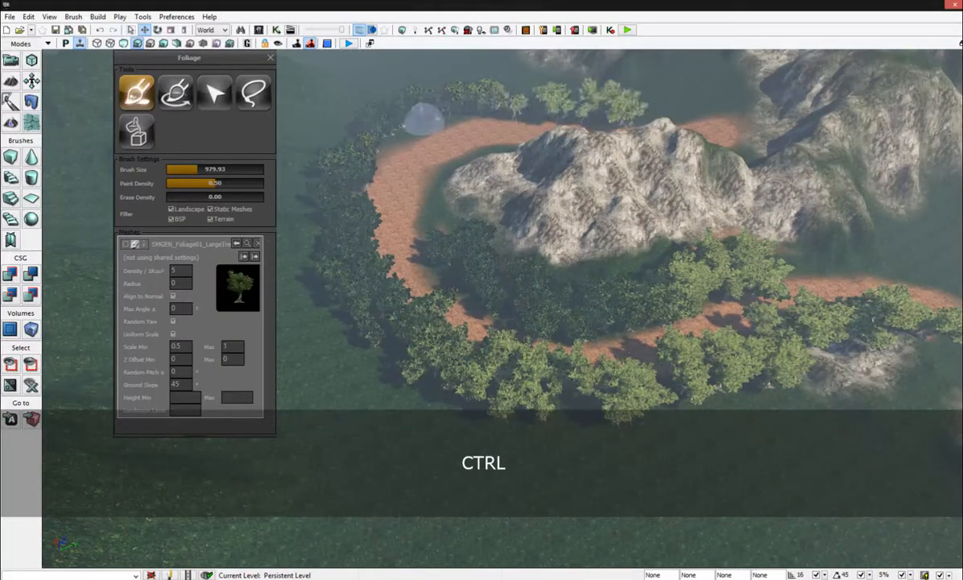
pyautogui.moveTo(361, 201)
pyautogui.mouseDown(button='right')
pyautogui.moveTo(587, 303)
pyautogui.moveTo(279, 569)
pyautogui.moveTo(368, 569)
pyautogui.moveTo(340, 563)
pyautogui.moveTo(354, 532)
pyautogui.moveTo(409, 490)
pyautogui.moveTo(427, 496)
pyautogui.moveTo(443, 483)
pyautogui.moveTo(430, 486)
pyautogui.moveTo(430, 442)
pyautogui.mouseUp(button='right')
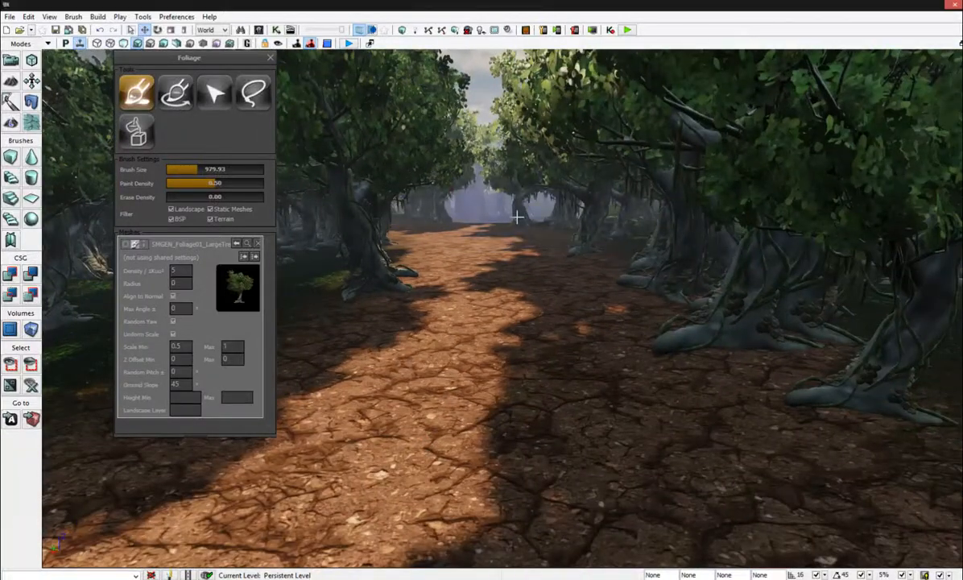
pyautogui.moveTo(603, 233); pyautogui.dragTo(645, 237, button='right')
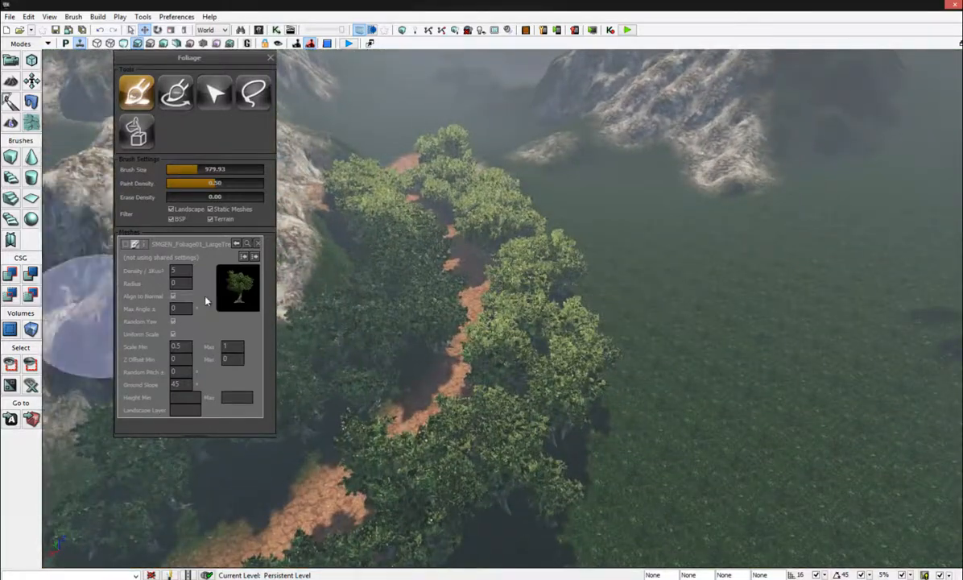
# - Reopen the Content Browser, select SM_ShaneTobacco_01 and move the window clear of the Foliage window
pyautogui.click(49, 16)
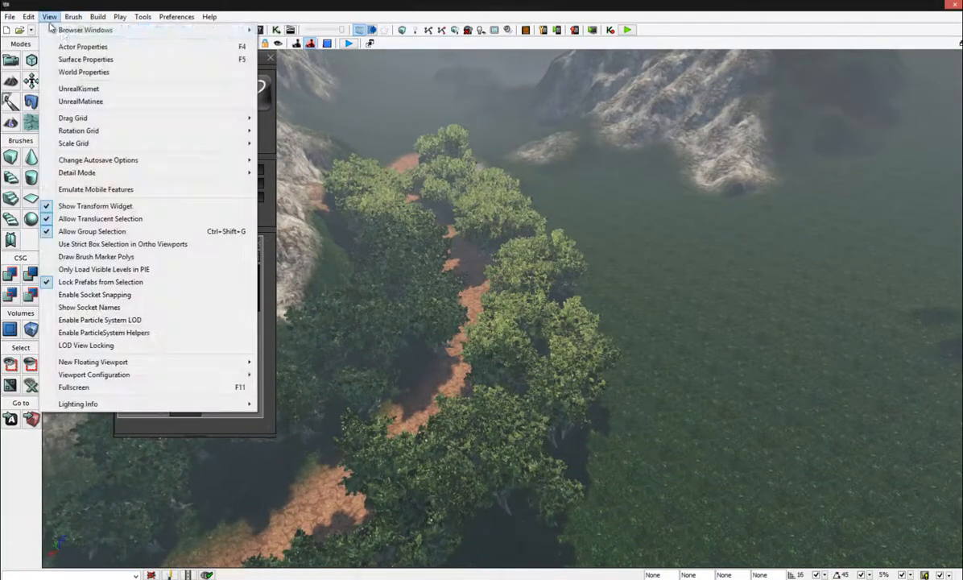
pyautogui.moveTo(211, 31)
pyautogui.click(293, 30)
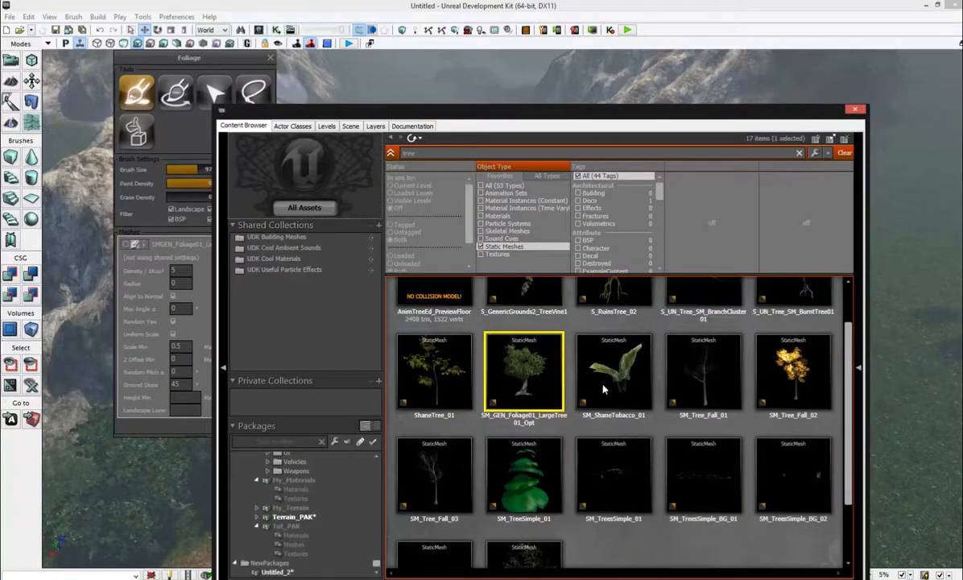
pyautogui.click(638, 395)
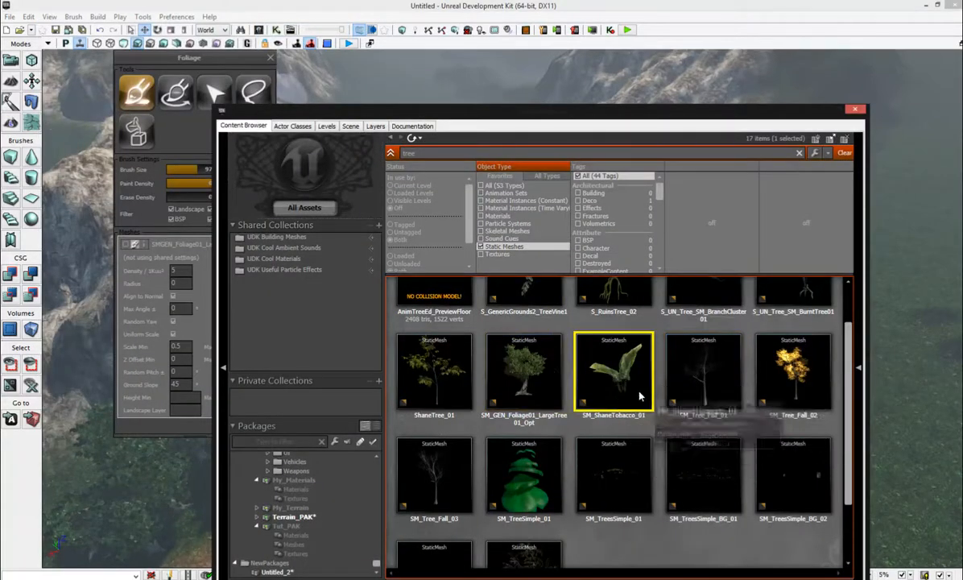
pyautogui.moveTo(585, 106); pyautogui.dragTo(650, 78)
# - Search the static meshes for "grass" and select LargeGrassClumps
pyautogui.scroll(-2, 612, 363)
pyautogui.scroll(3, 600, 338)
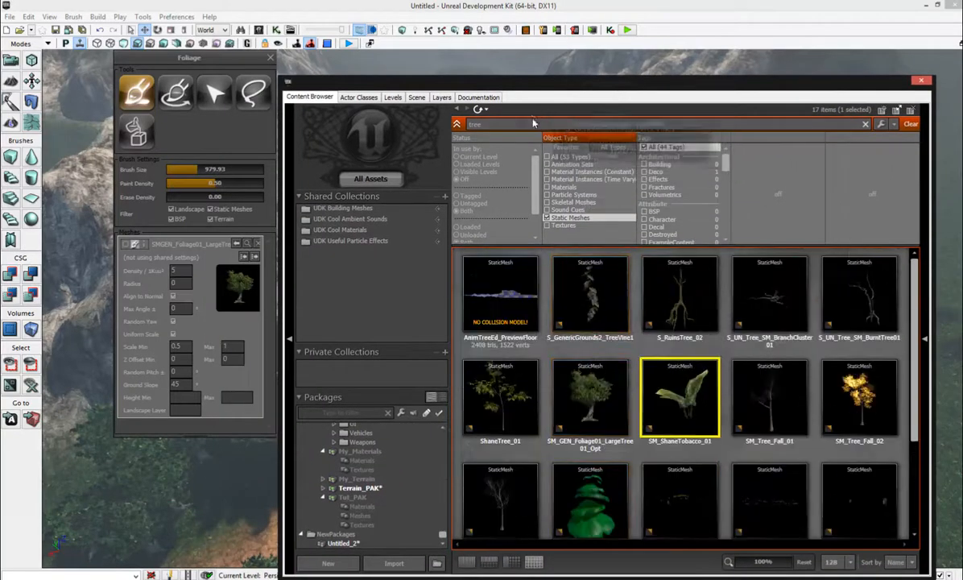
pyautogui.moveTo(316, 121); pyautogui.dragTo(183, 120)
pyautogui.write('g')
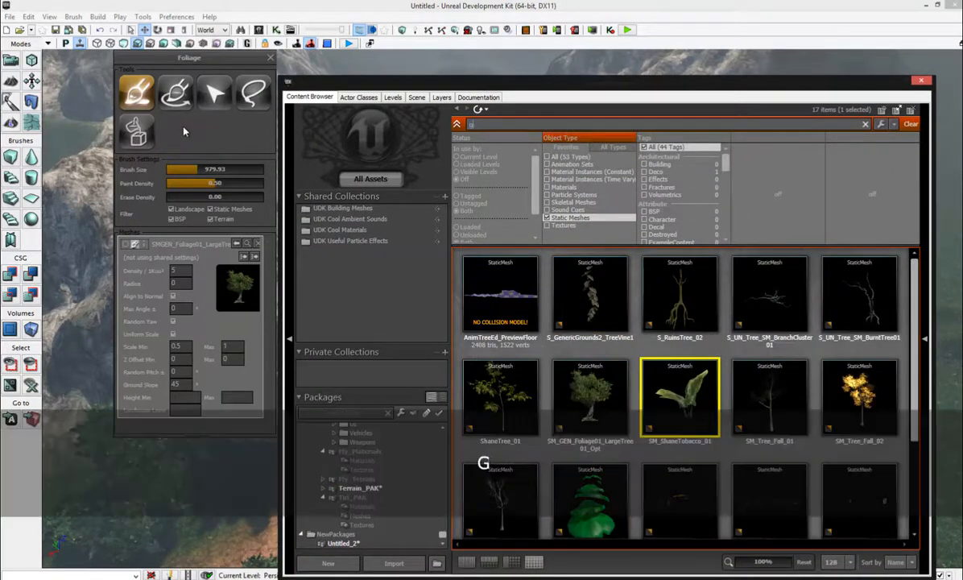
pyautogui.write('rass')
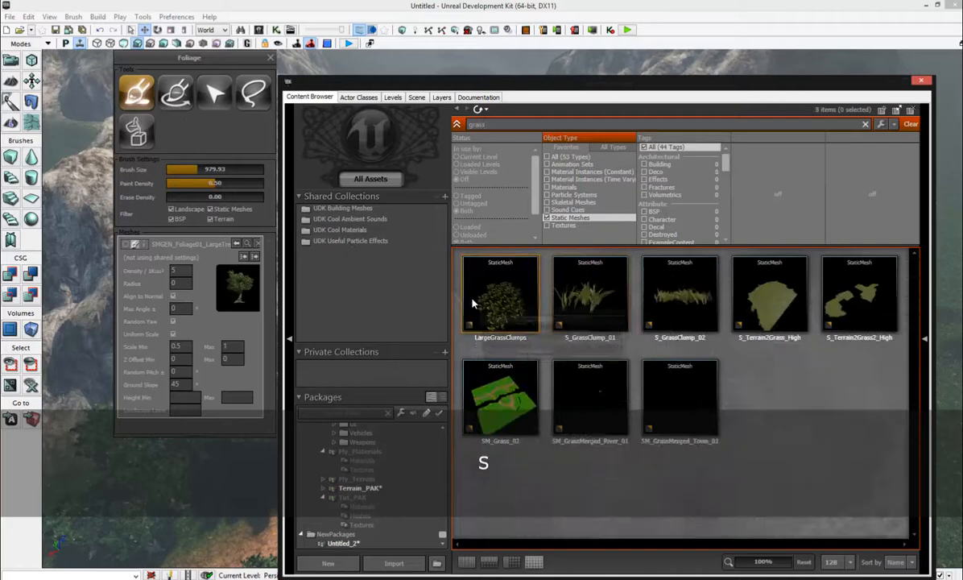
pyautogui.click(493, 310)
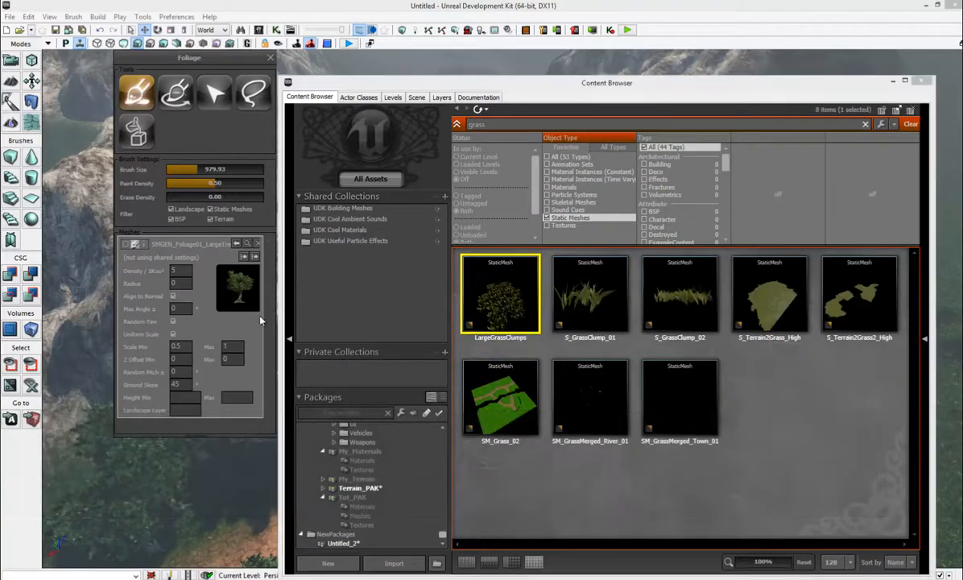
# - Add LargeGrassClumps to the Foliage mesh list and close the Content Browser
pyautogui.moveTo(500, 306); pyautogui.dragTo(207, 431)
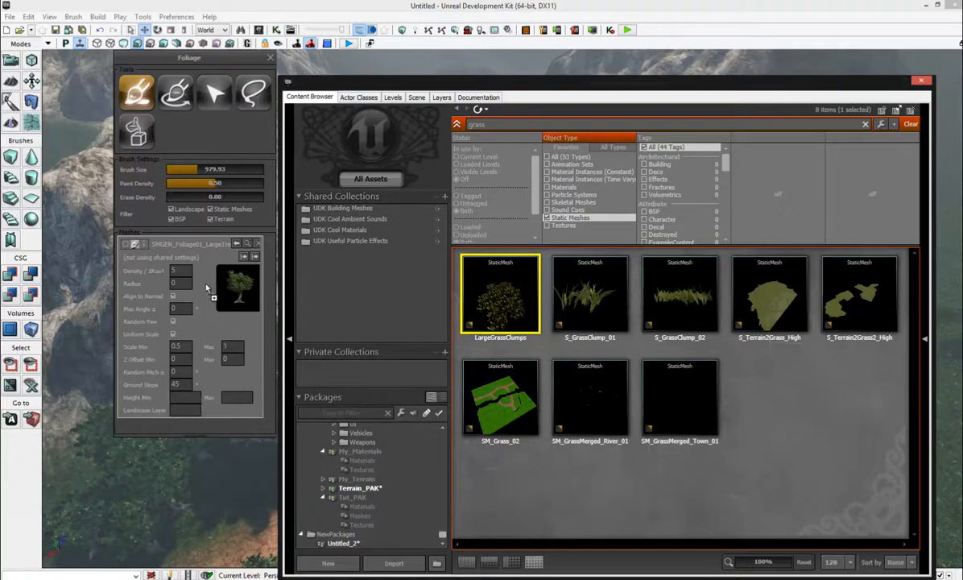
pyautogui.moveTo(207, 288); pyautogui.dragTo(199, 286)
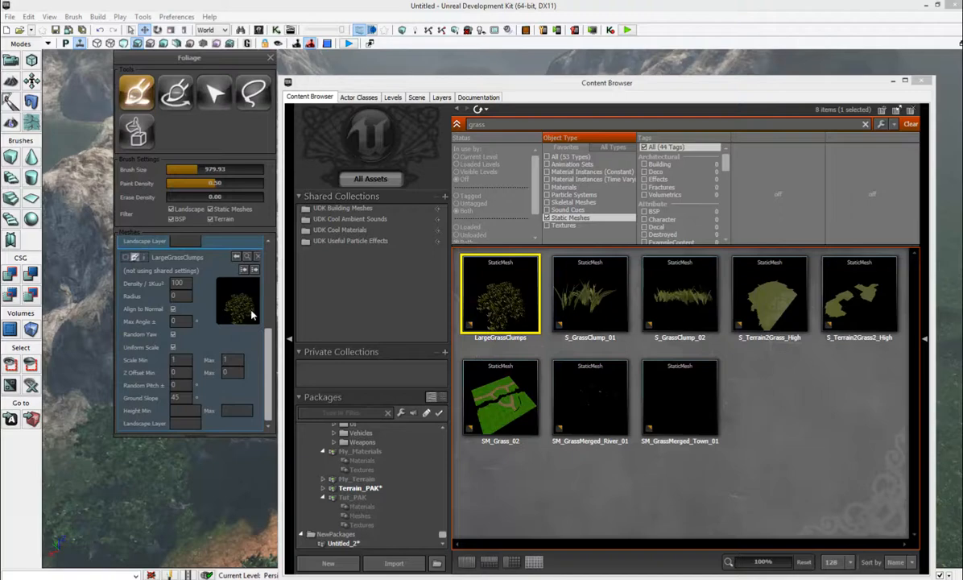
pyautogui.click(924, 83)
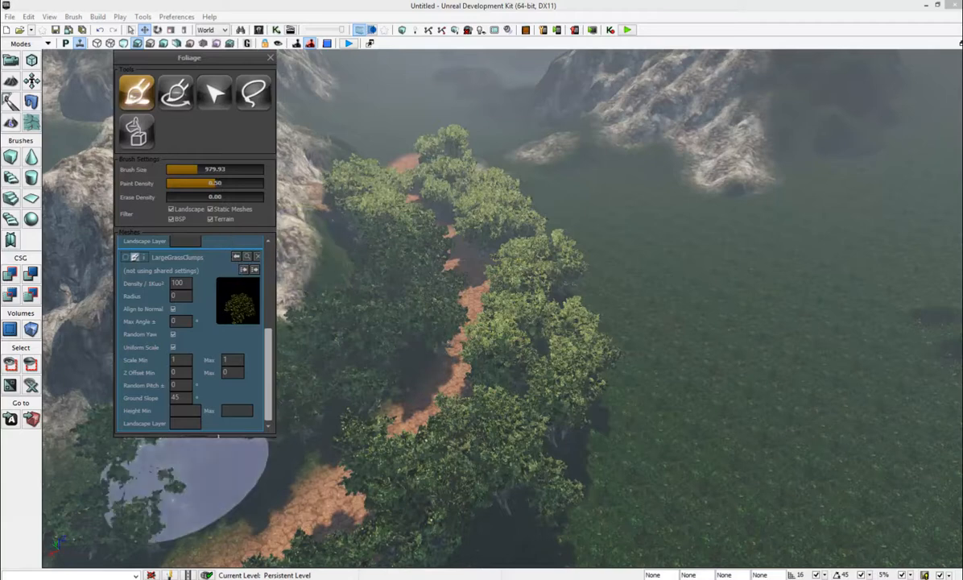
# - Lengthen the Foliage window to show more mesh settings and move it away from the tree-lined path
pyautogui.moveTo(210, 437); pyautogui.dragTo(190, 543)
pyautogui.scroll(2, 248, 299)
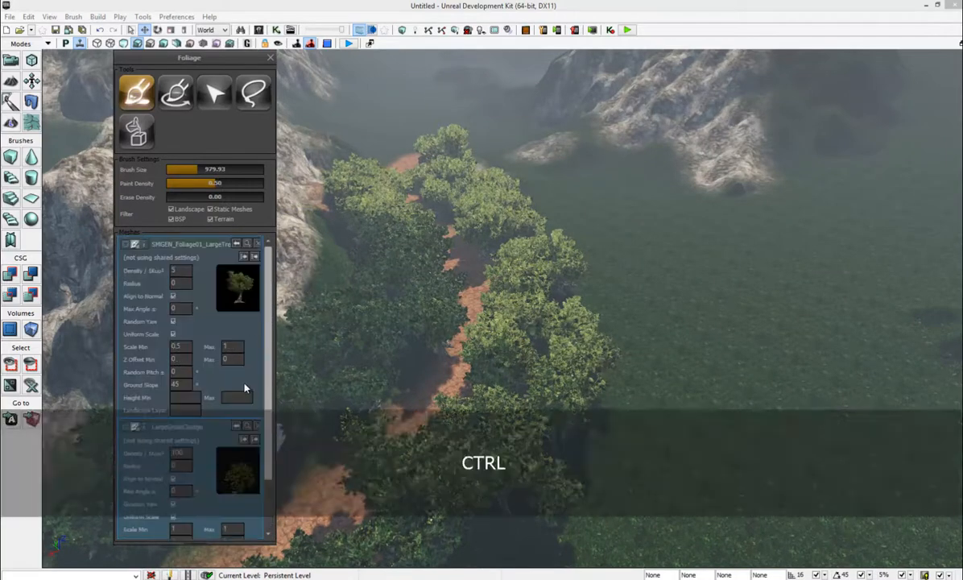
pyautogui.scroll(-2, 248, 384)
pyautogui.moveTo(221, 63); pyautogui.dragTo(760, 102)
# - Paint LargeGrassClumps under the trees along the dirt path and view them from ground level
pyautogui.moveTo(392, 285)
pyautogui.mouseDown(button='right')
pyautogui.moveTo(419, 330)
pyautogui.moveTo(309, 558)
pyautogui.moveTo(404, 455)
pyautogui.moveTo(536, 342)
pyautogui.moveTo(405, 295)
pyautogui.mouseUp(button='right')
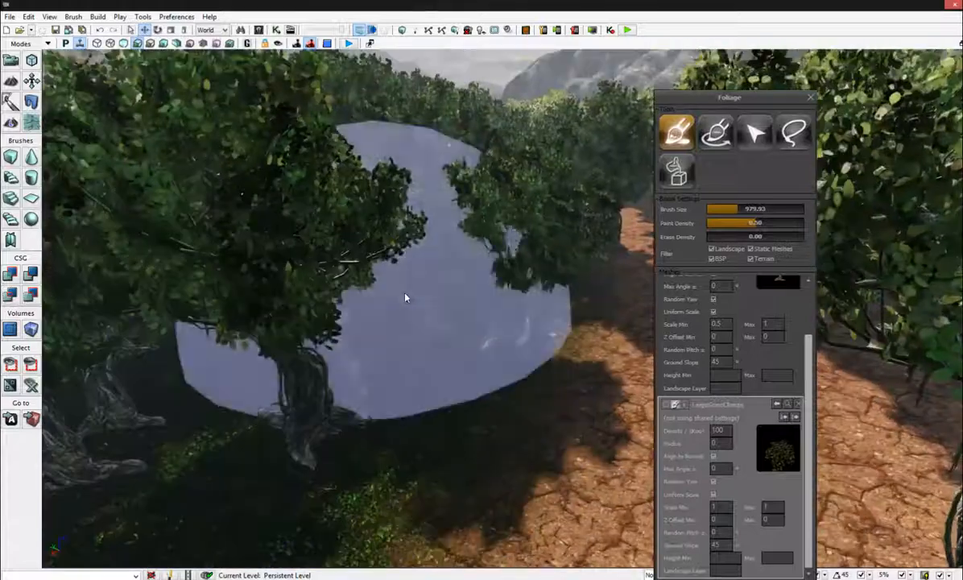
pyautogui.keyDown('ctrl'); pyautogui.click(369, 319); pyautogui.keyUp('ctrl')
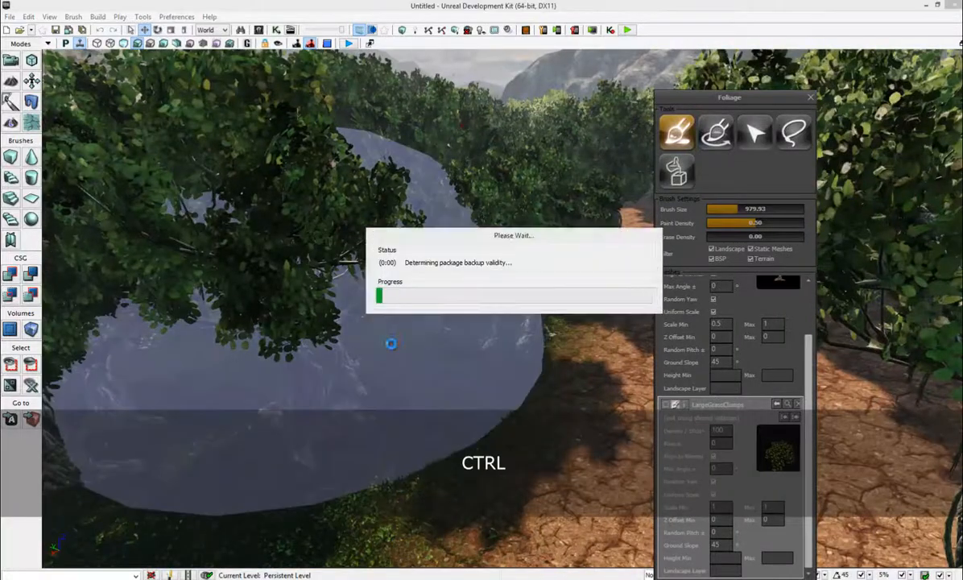
pyautogui.moveTo(389, 329)
pyautogui.mouseDown(button='right')
pyautogui.moveTo(343, 379)
pyautogui.moveTo(322, 290)
pyautogui.moveTo(438, 361)
pyautogui.moveTo(447, 387)
pyautogui.moveTo(431, 435)
pyautogui.moveTo(372, 462)
pyautogui.moveTo(402, 537)
pyautogui.moveTo(519, 183)
pyautogui.mouseUp(button='right')
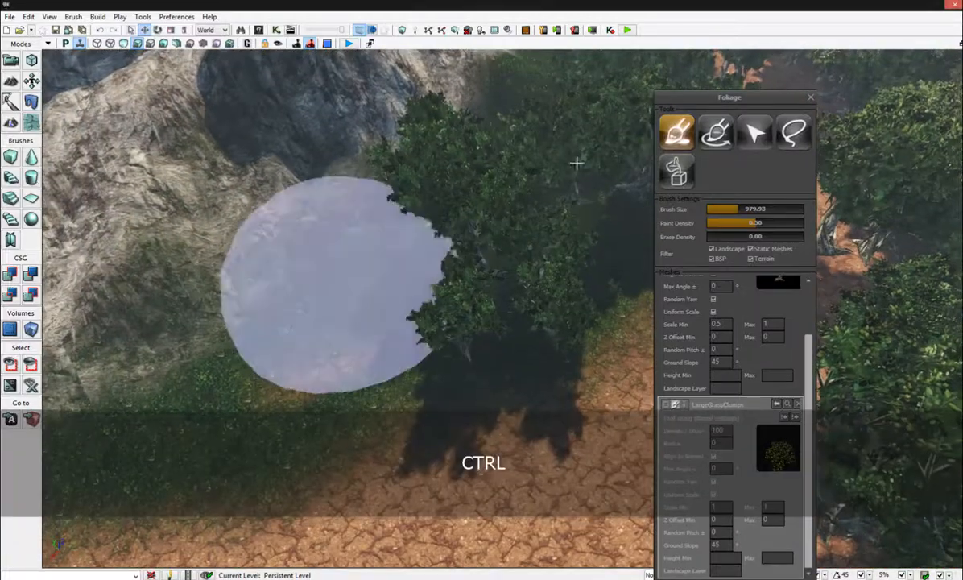
pyautogui.moveTo(576, 164)
pyautogui.mouseDown(button='right')
pyautogui.moveTo(576, 88)
pyautogui.moveTo(576, 101)
pyautogui.mouseUp(button='right')
pyautogui.moveTo(512, 345); pyautogui.dragTo(315, 271, button='right')
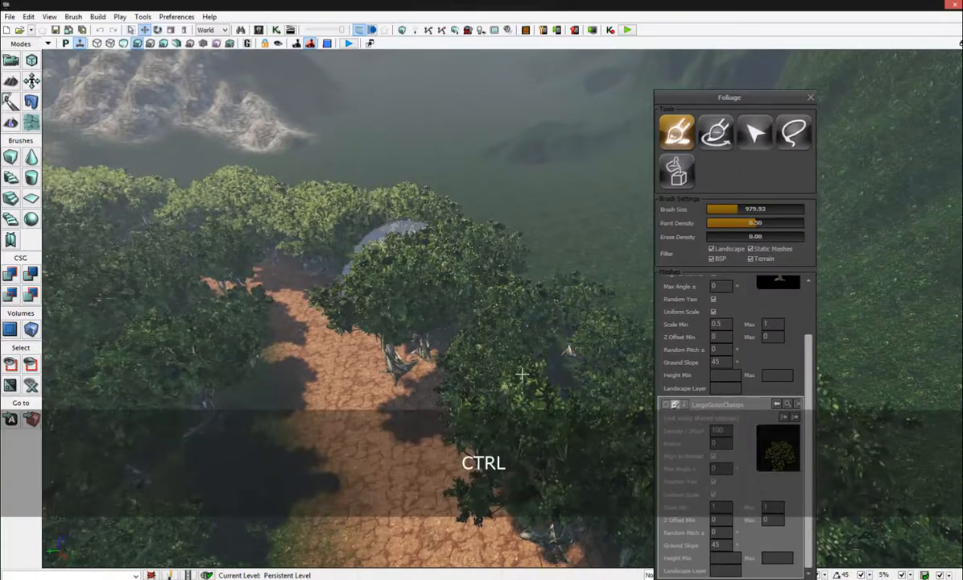
pyautogui.moveTo(401, 313)
pyautogui.mouseDown(button='right')
pyautogui.moveTo(429, 442)
pyautogui.moveTo(322, 258)
pyautogui.moveTo(426, 352)
pyautogui.moveTo(423, 419)
pyautogui.moveTo(420, 311)
pyautogui.mouseUp(button='right')
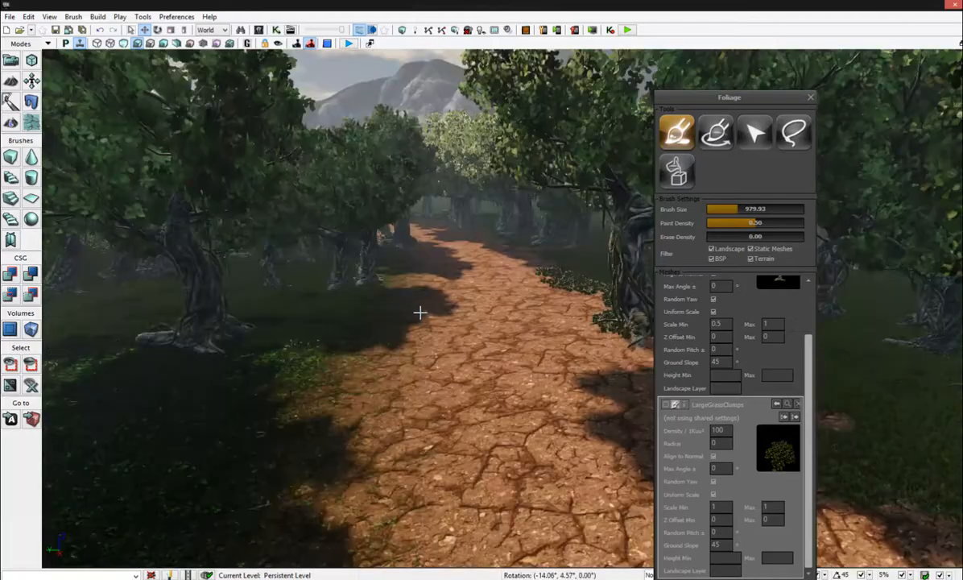
# - Erase the dense LargeGrassClumps painted along the dirt path from an overhead view
pyautogui.moveTo(419, 311); pyautogui.dragTo(419, 266, button='middle')
pyautogui.moveTo(383, 308); pyautogui.dragTo(369, 234, button='middle')
pyautogui.moveTo(369, 234); pyautogui.dragTo(339, 265, button='right')
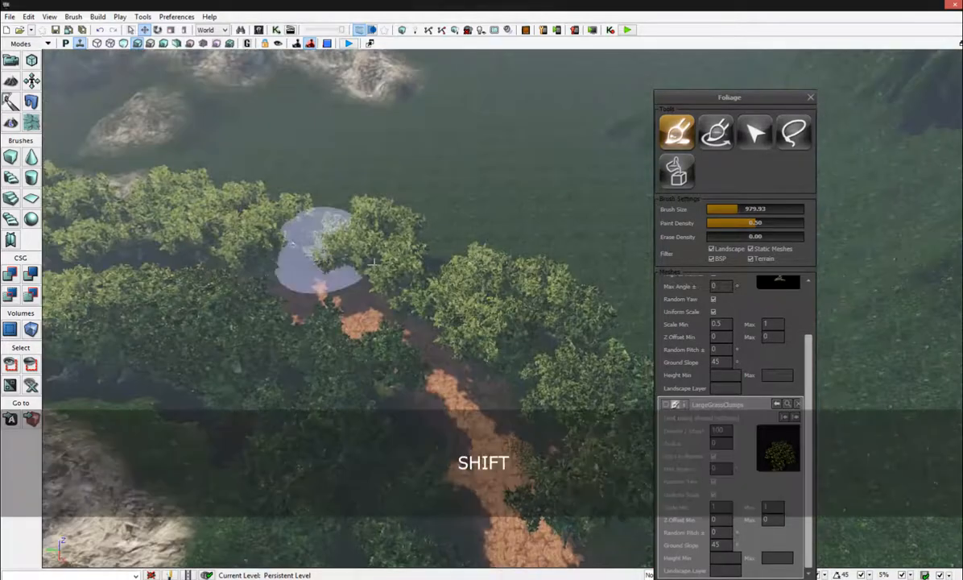
pyautogui.keyDown('shift'); pyautogui.click(515, 381); pyautogui.keyUp('shift')
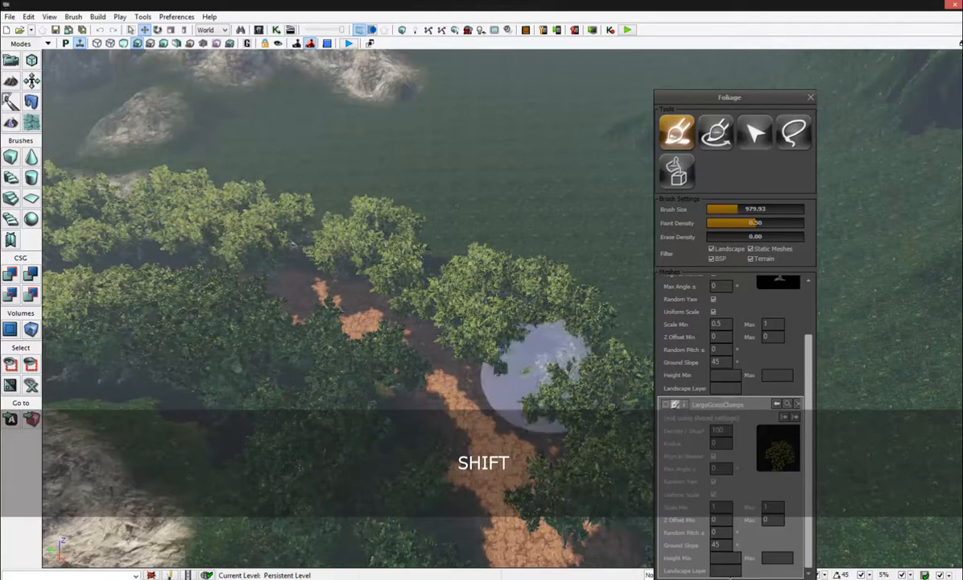
pyautogui.moveTo(364, 345)
pyautogui.mouseDown(button='right')
pyautogui.moveTo(398, 333)
pyautogui.moveTo(312, 344)
pyautogui.mouseUp(button='right')
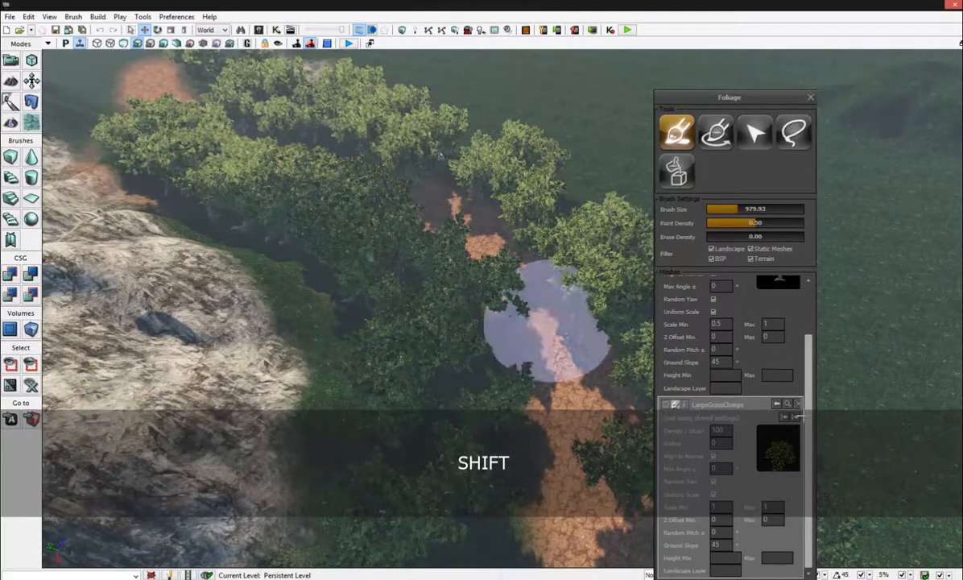
# - Set the foliage density of LargeGrassClumps to 5
pyautogui.click(717, 430)
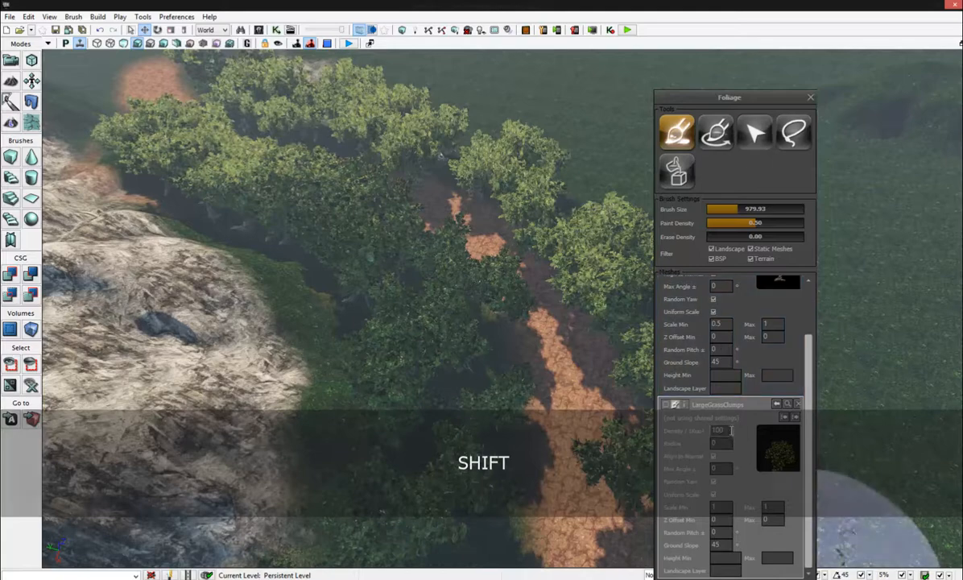
pyautogui.write('5')
pyautogui.press('Return')
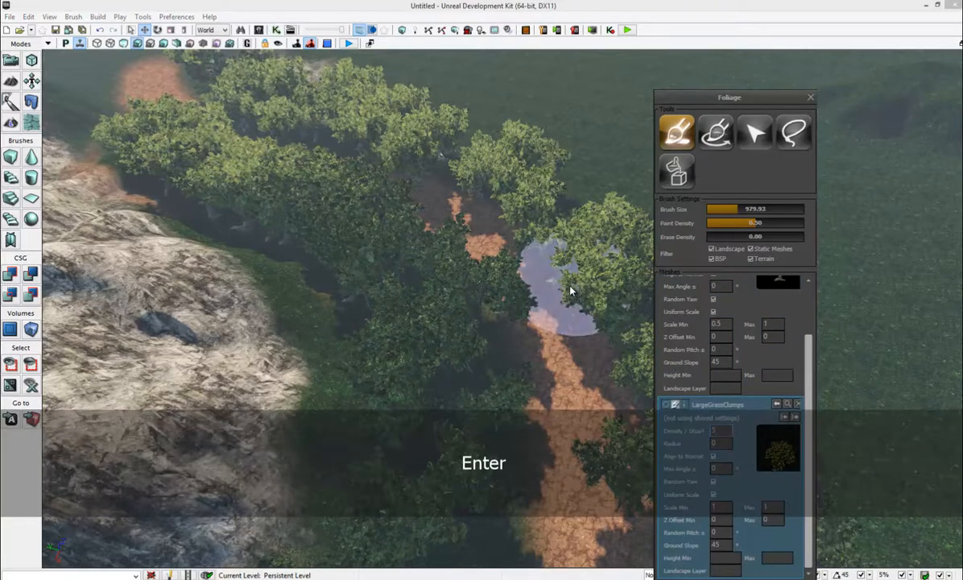
# - Paint sparser LargeGrassClumps among the trees along the path, check them from ground level and close the Foliage window
pyautogui.moveTo(342, 237)
pyautogui.keyDown('ctrl'); pyautogui.mouseDown()
pyautogui.moveTo(437, 449)
pyautogui.moveTo(424, 279)
pyautogui.moveTo(301, 124)
pyautogui.mouseUp(); pyautogui.keyUp('ctrl')
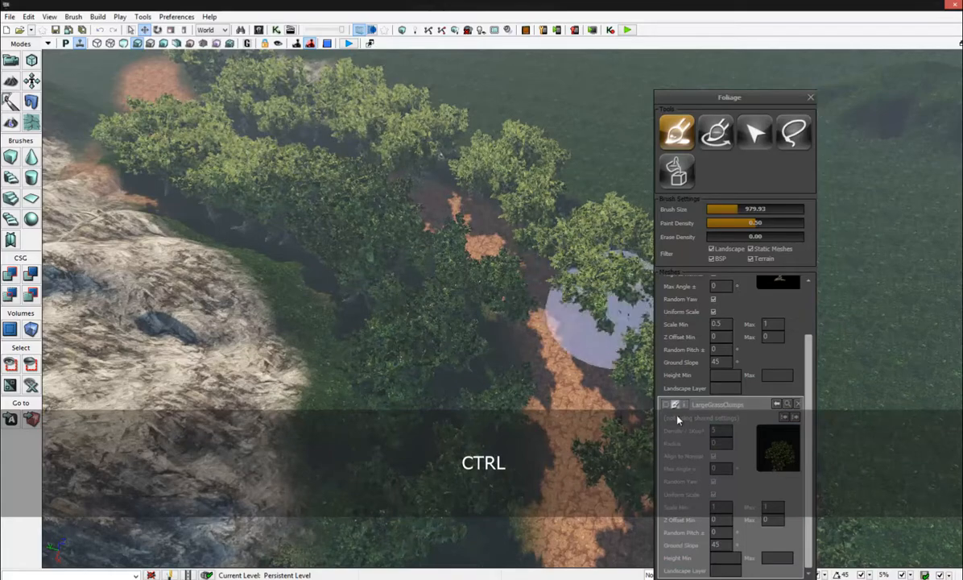
pyautogui.moveTo(527, 234)
pyautogui.mouseDown(button='right')
pyautogui.moveTo(587, 174)
pyautogui.moveTo(604, 436)
pyautogui.moveTo(585, 372)
pyautogui.moveTo(564, 363)
pyautogui.moveTo(519, 381)
pyautogui.moveTo(520, 350)
pyautogui.moveTo(617, 286)
pyautogui.moveTo(654, 298)
pyautogui.moveTo(700, 218)
pyautogui.mouseUp(button='right')
pyautogui.click(810, 98)
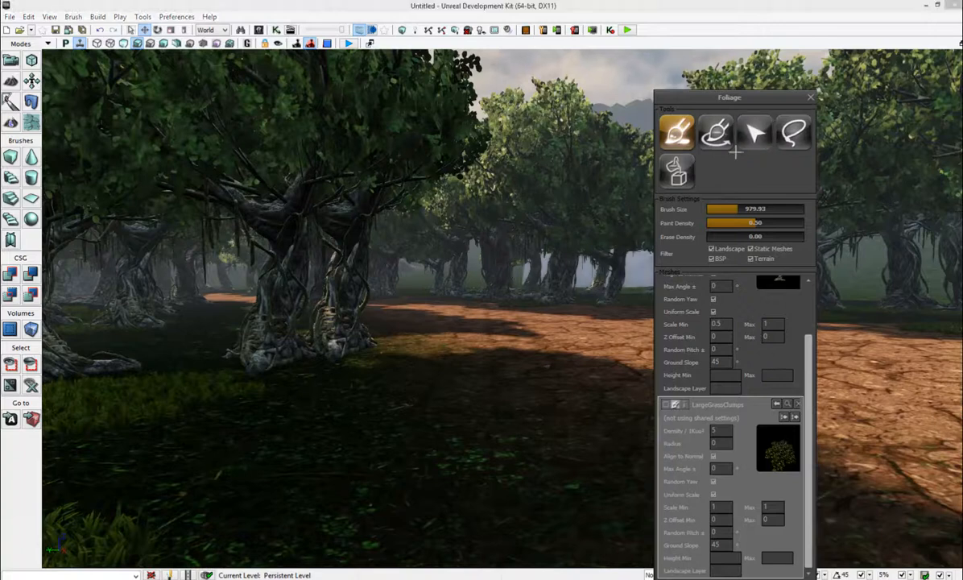